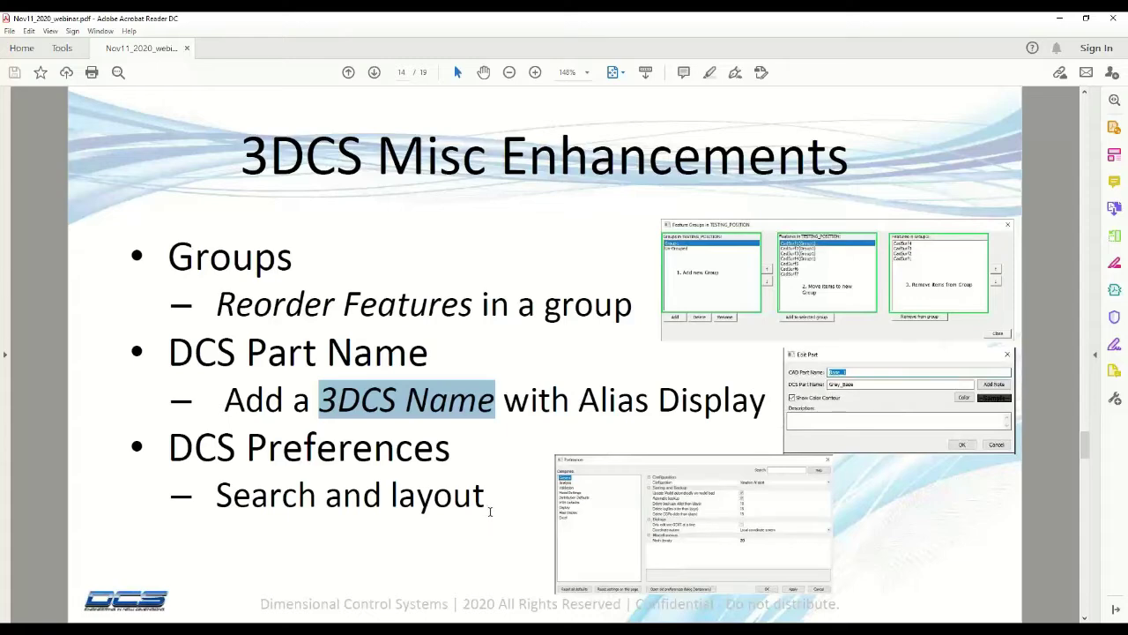
- Switch from the PDF slides to Creo, open the 3DCS preferences and review the General, Analysis and Validation categories
scroll(490, 511, down, 2)
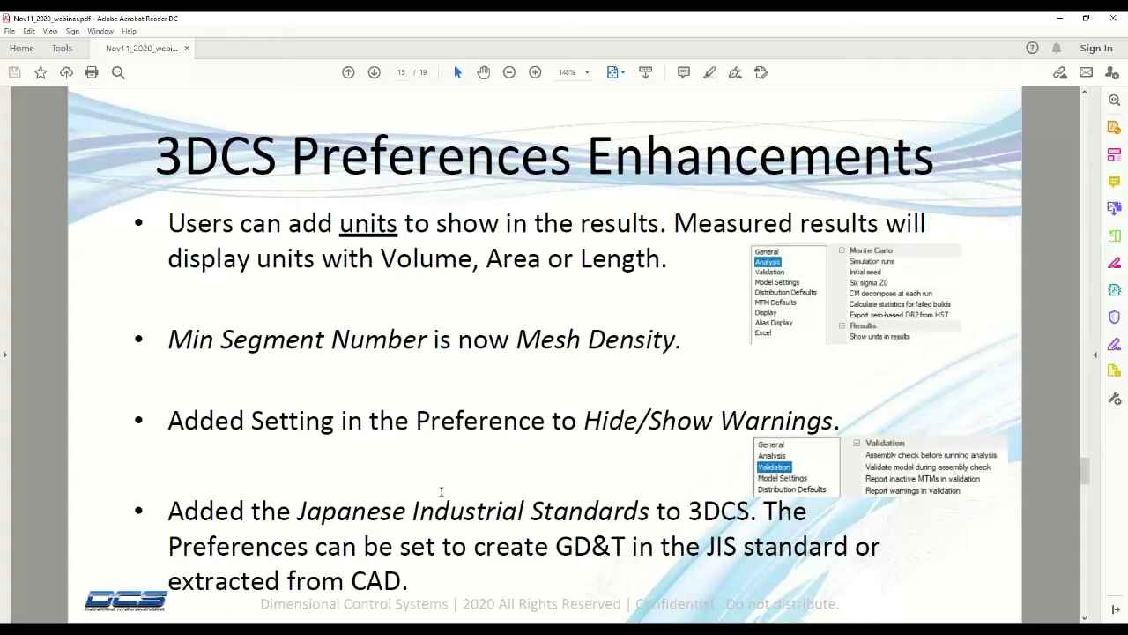
scroll(441, 491, up, 2)
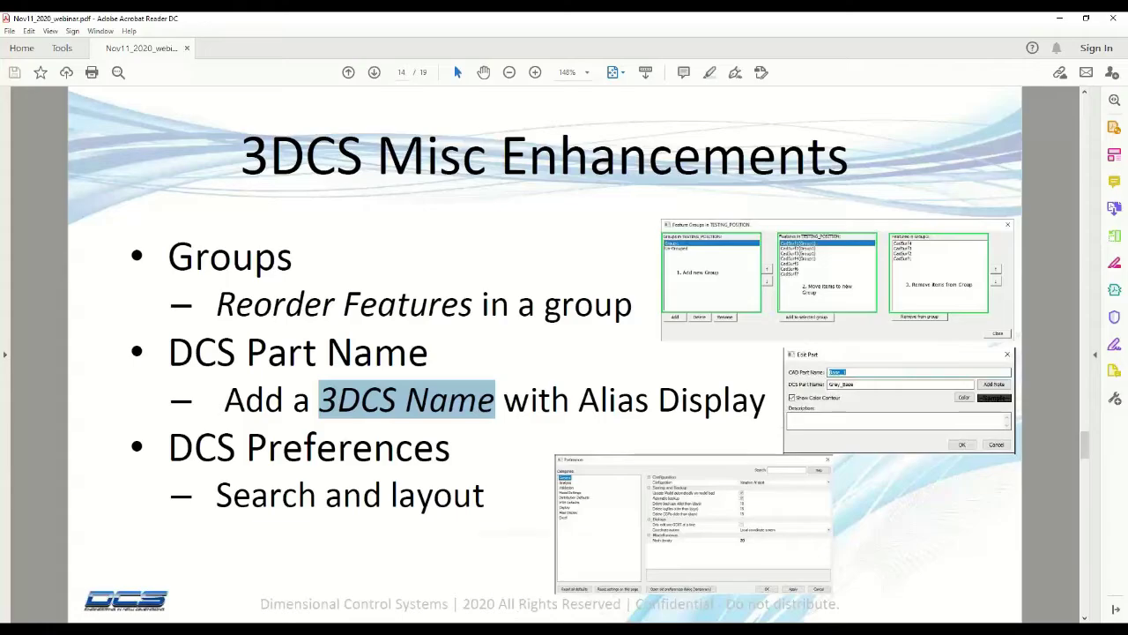
click(541, 571)
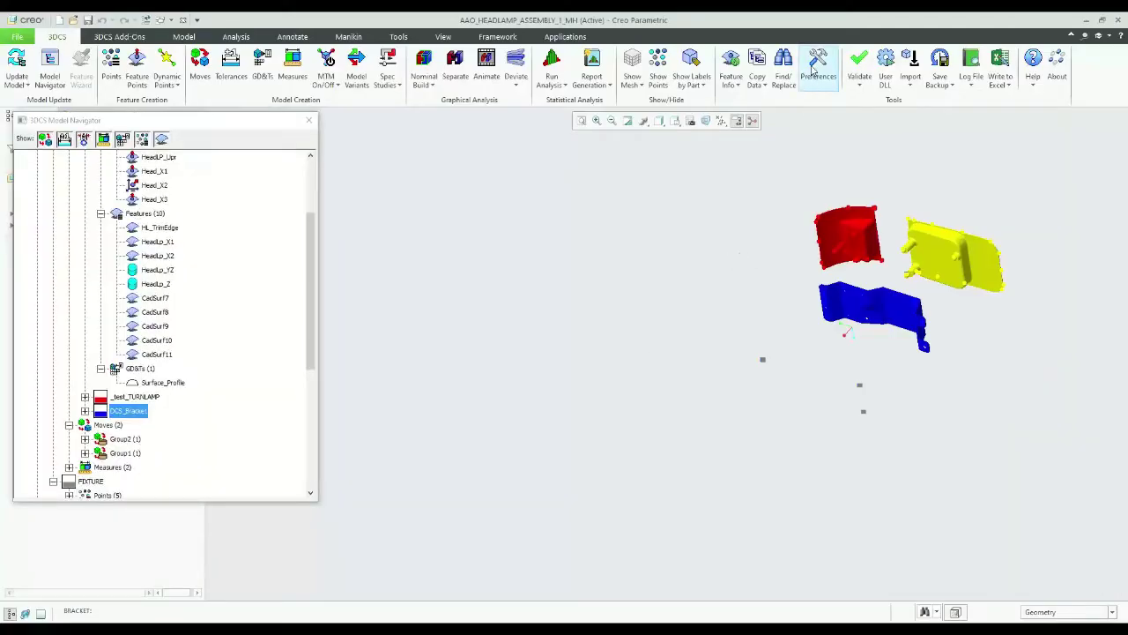
click(816, 66)
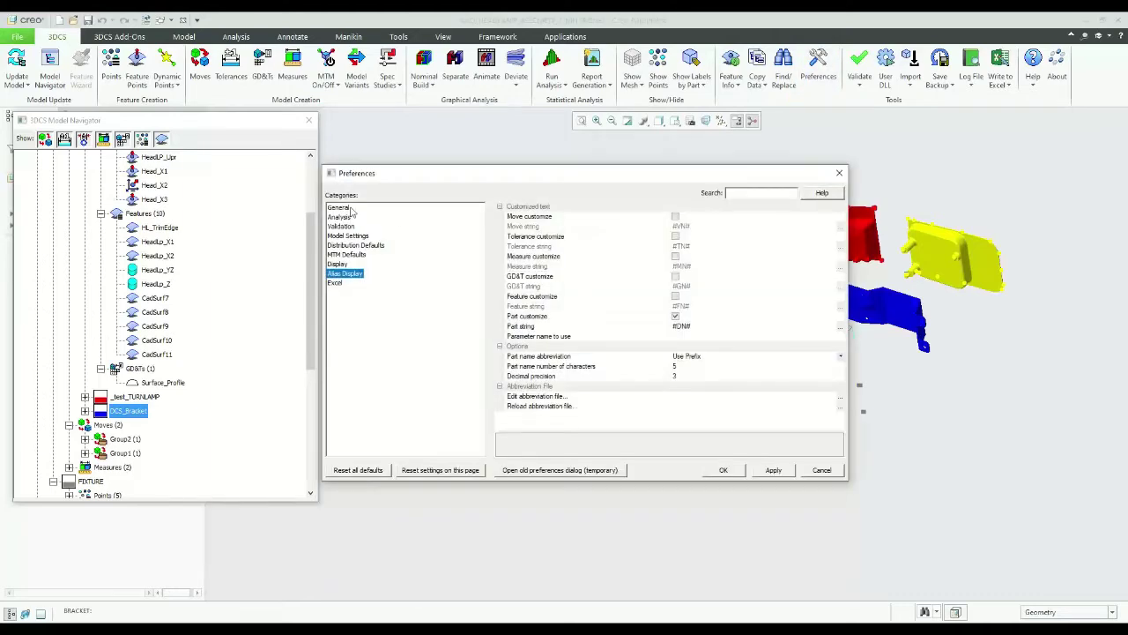
click(342, 208)
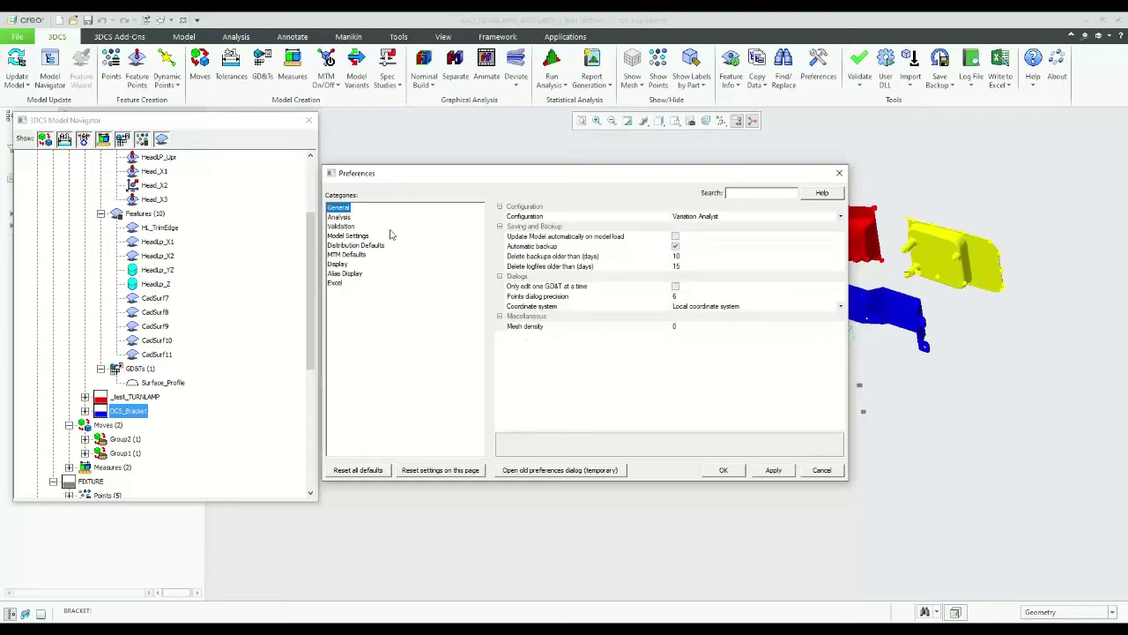
key(Down)
key(Down)
key(Down)
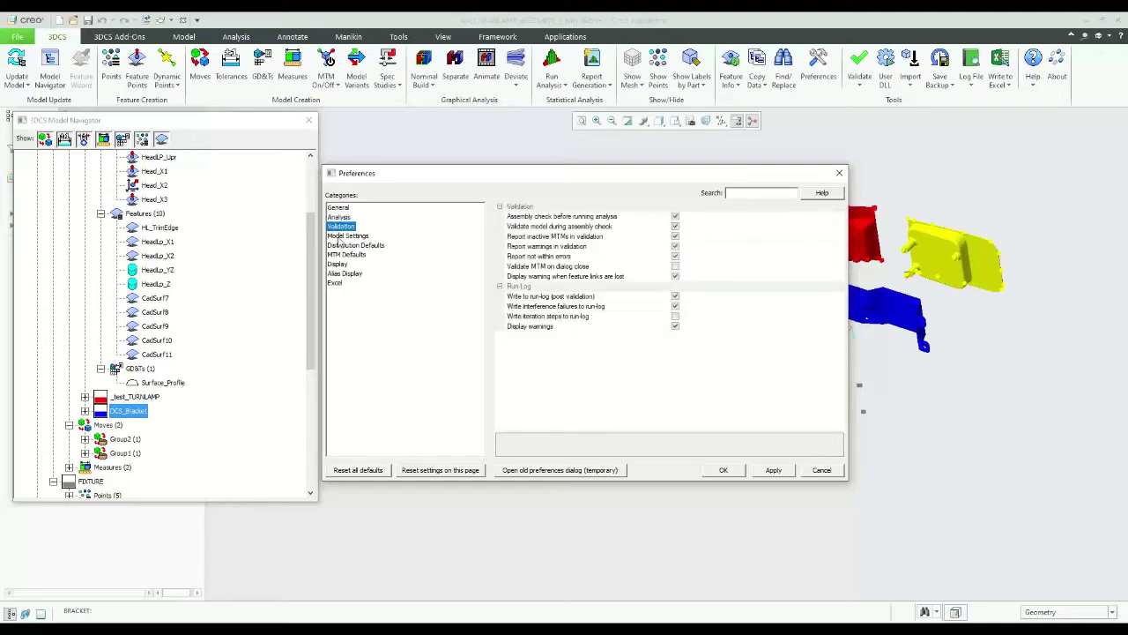
click(344, 209)
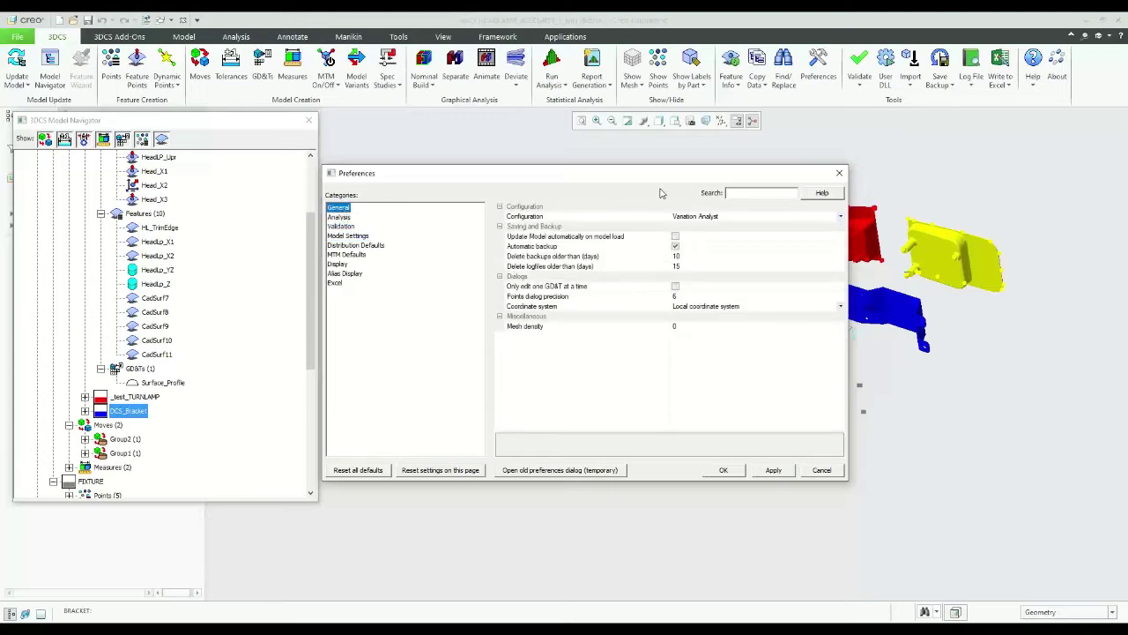
- Search the preferences for "tolerance" and examine the descriptions of the truncation, distribution and position range settings
click(731, 192)
text(tolerance)
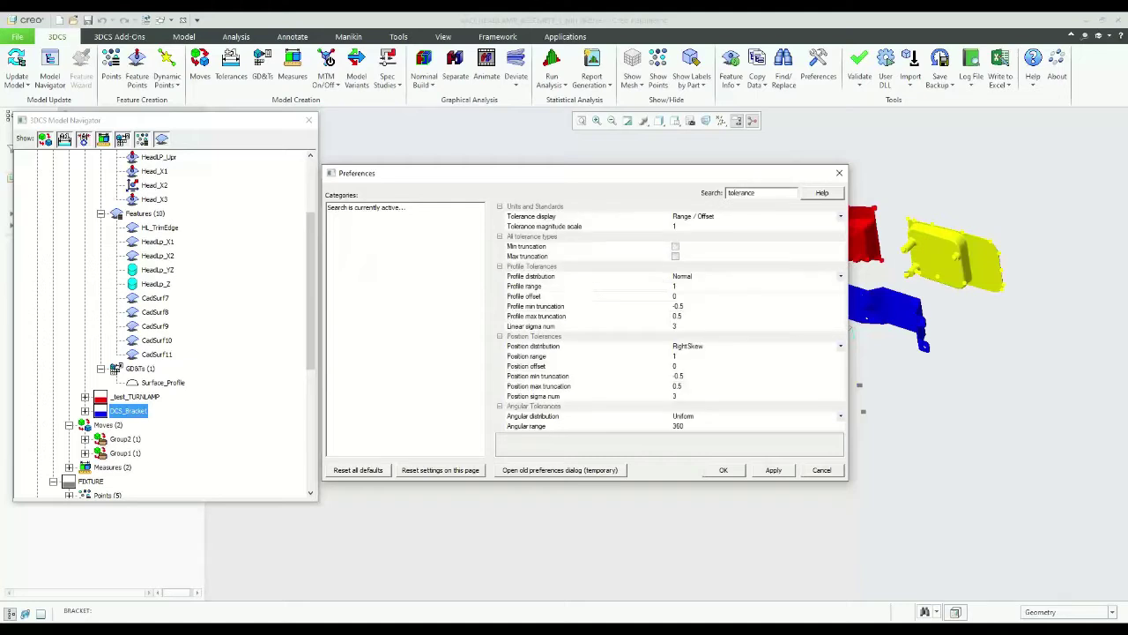
double_click(730, 192)
click(529, 249)
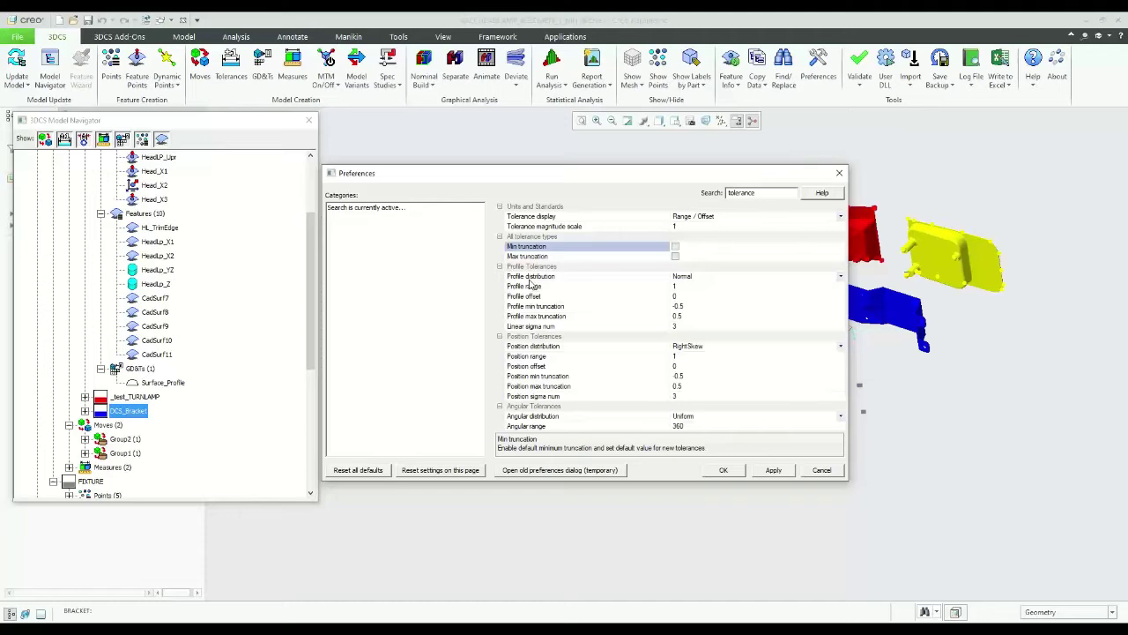
click(531, 277)
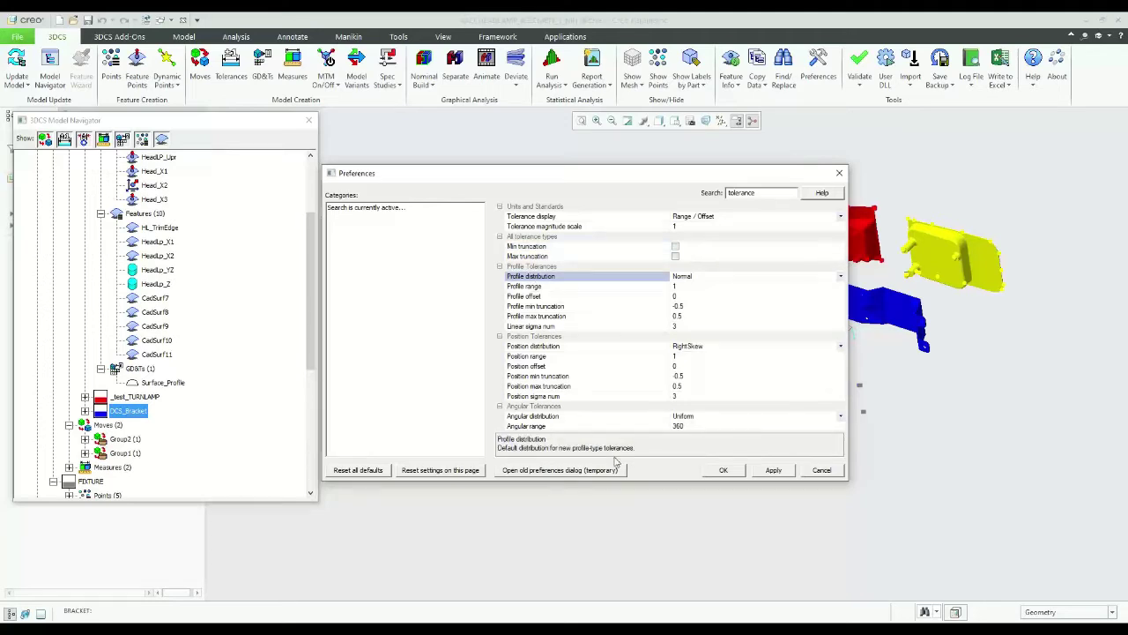
click(545, 417)
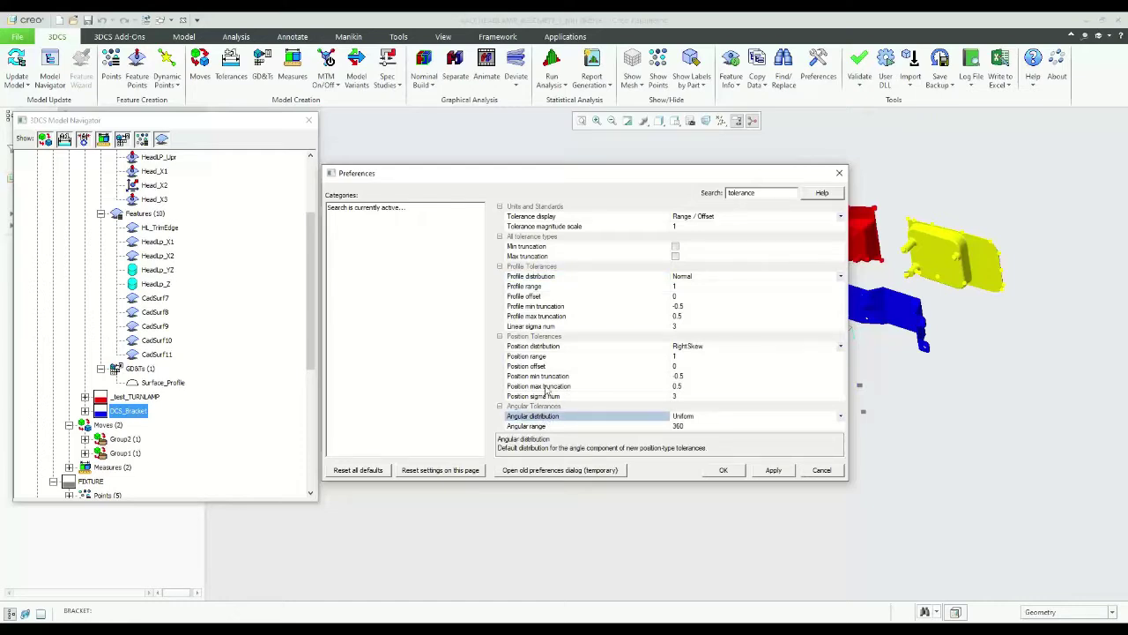
click(544, 387)
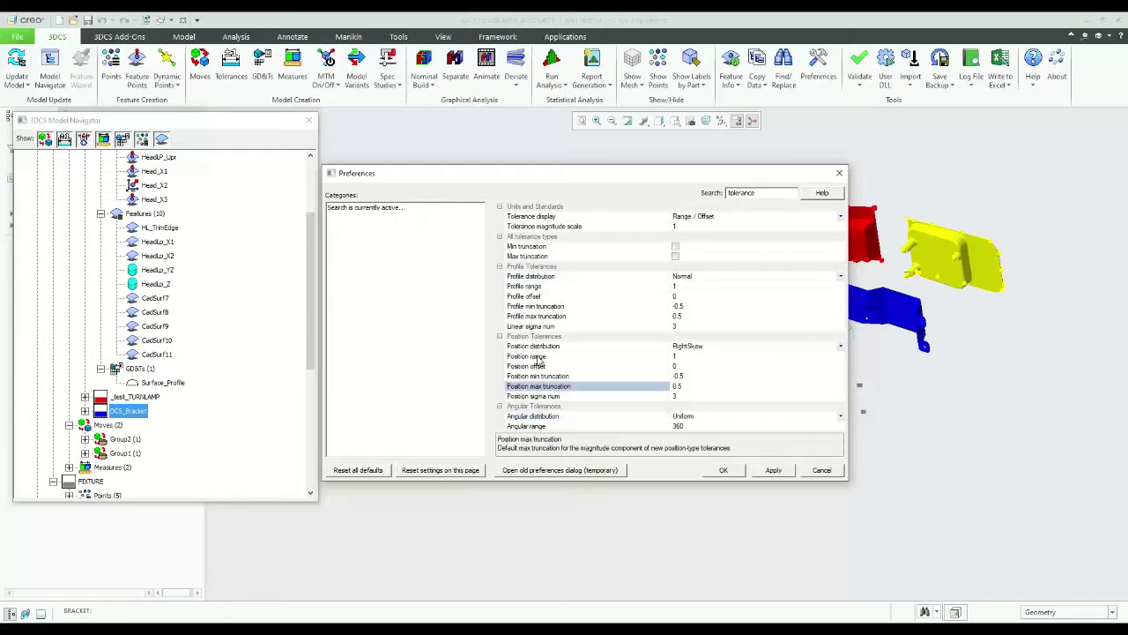
click(538, 358)
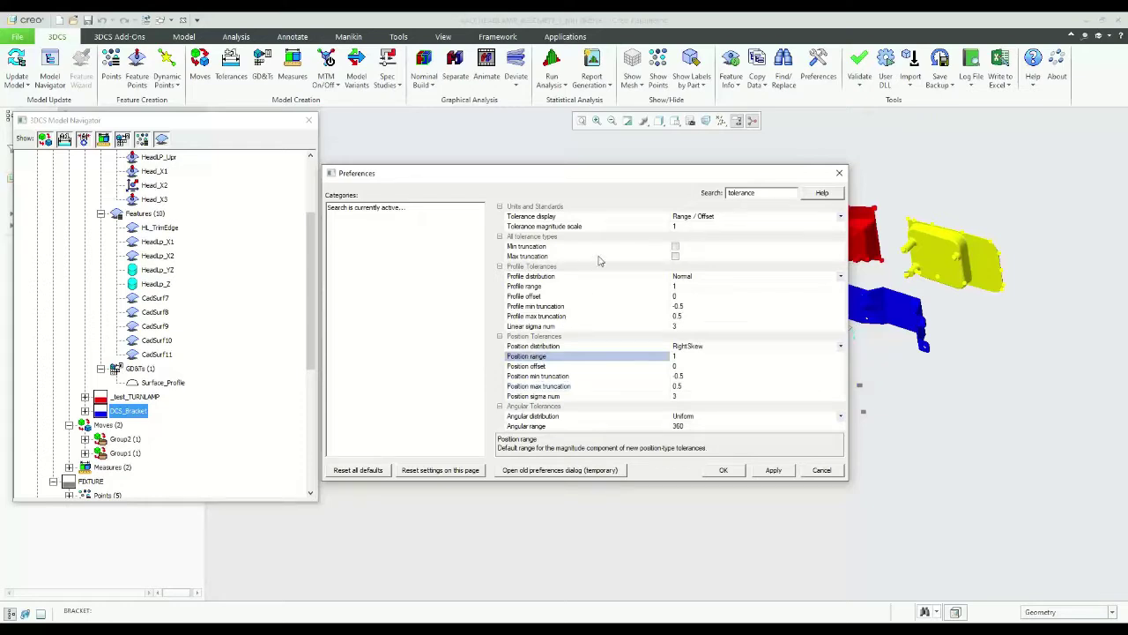
click(547, 257)
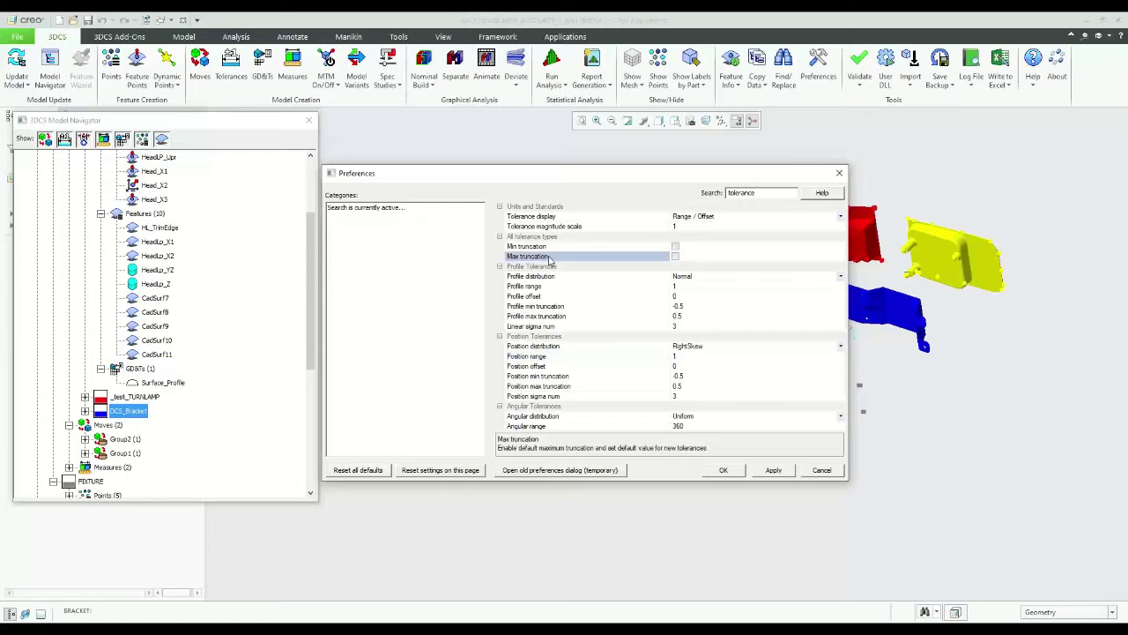
- Clear the preferences search and display the Model Settings category
click(758, 192)
drag(758, 192, 717, 192)
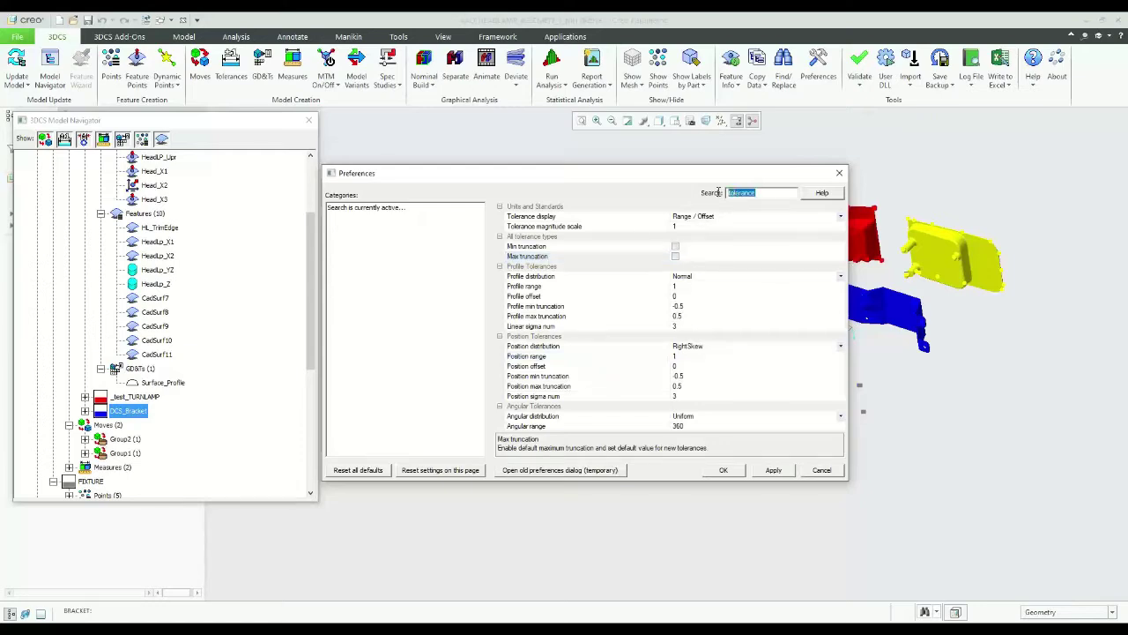
key(BackSpace)
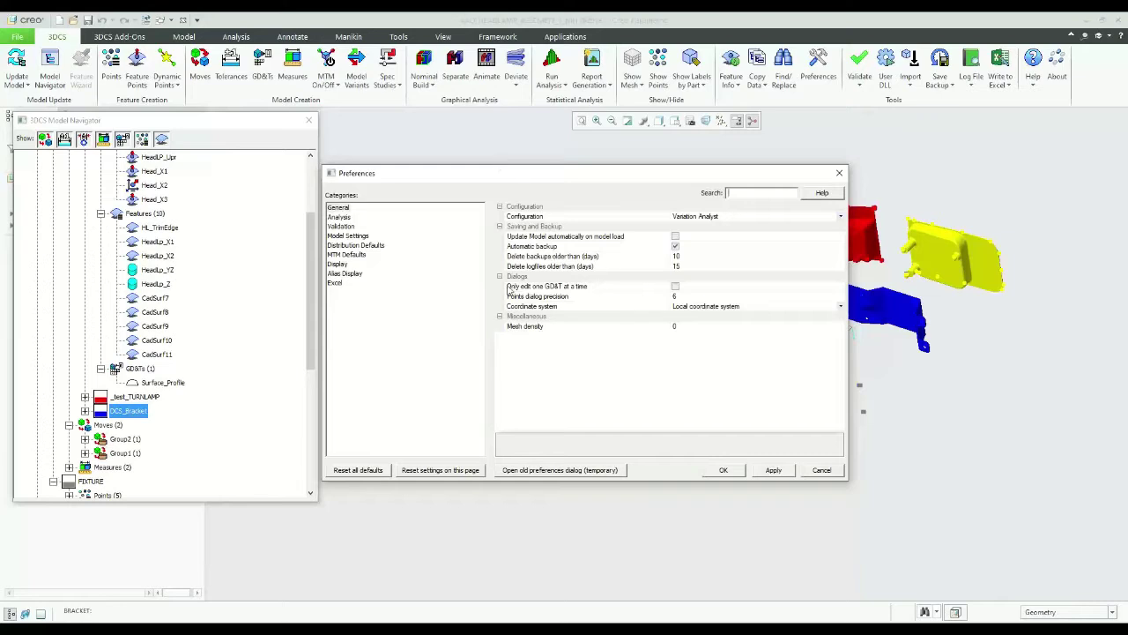
click(344, 209)
click(360, 236)
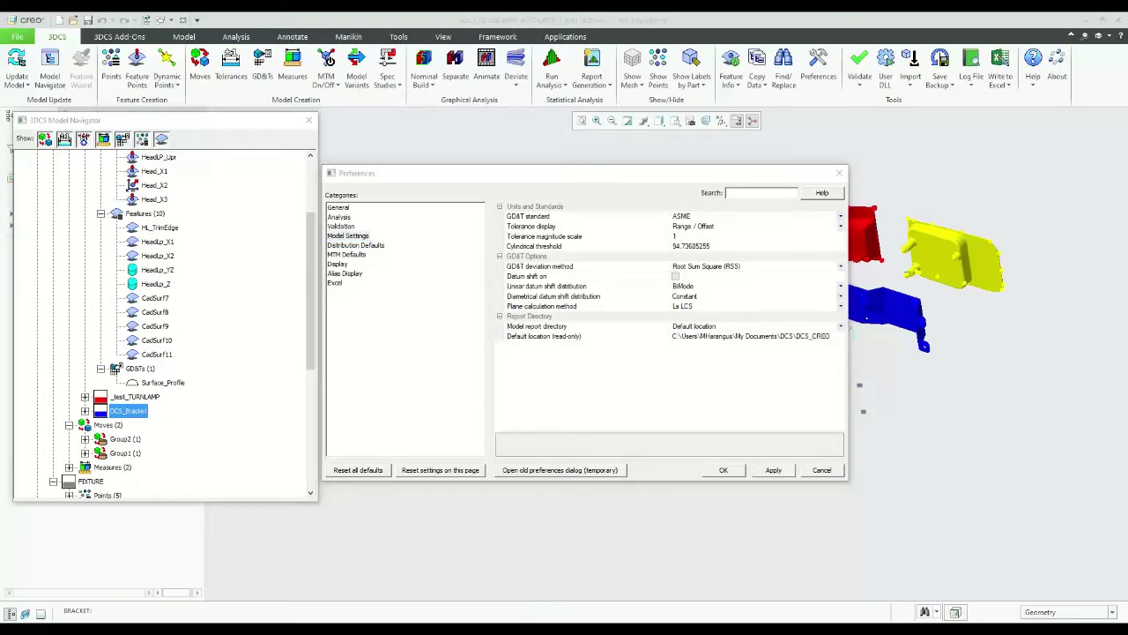
- Show the 3DCS Preferences Enhancements slide in the PDF, and examine the Show units in results option in Creo's Analysis preferences
key(alt+Tab)
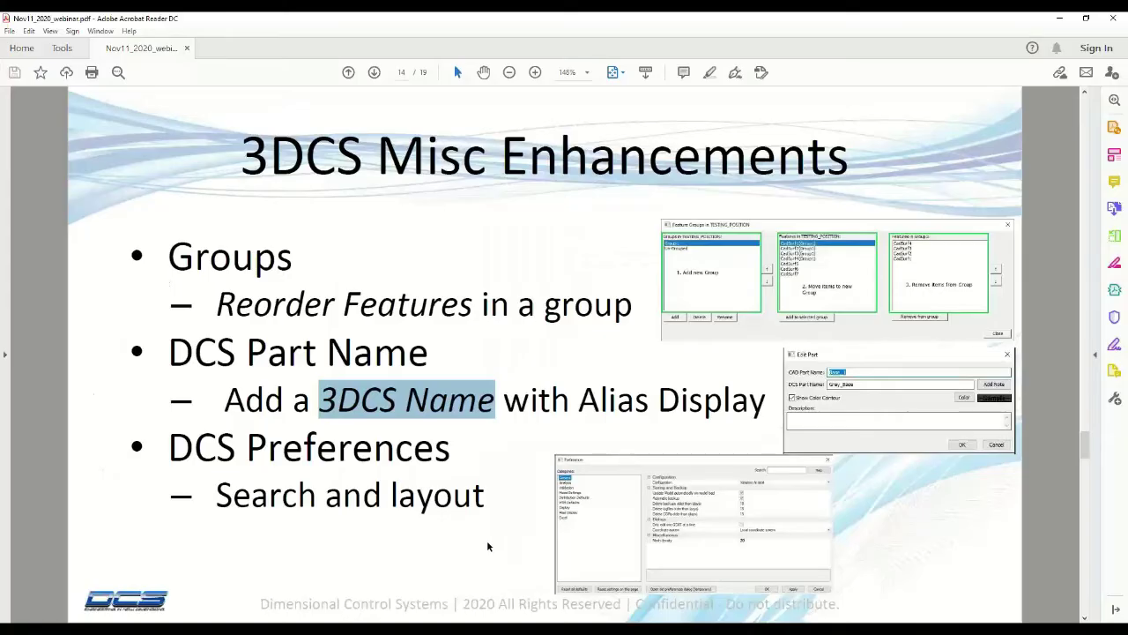
scroll(486, 541, down, 1)
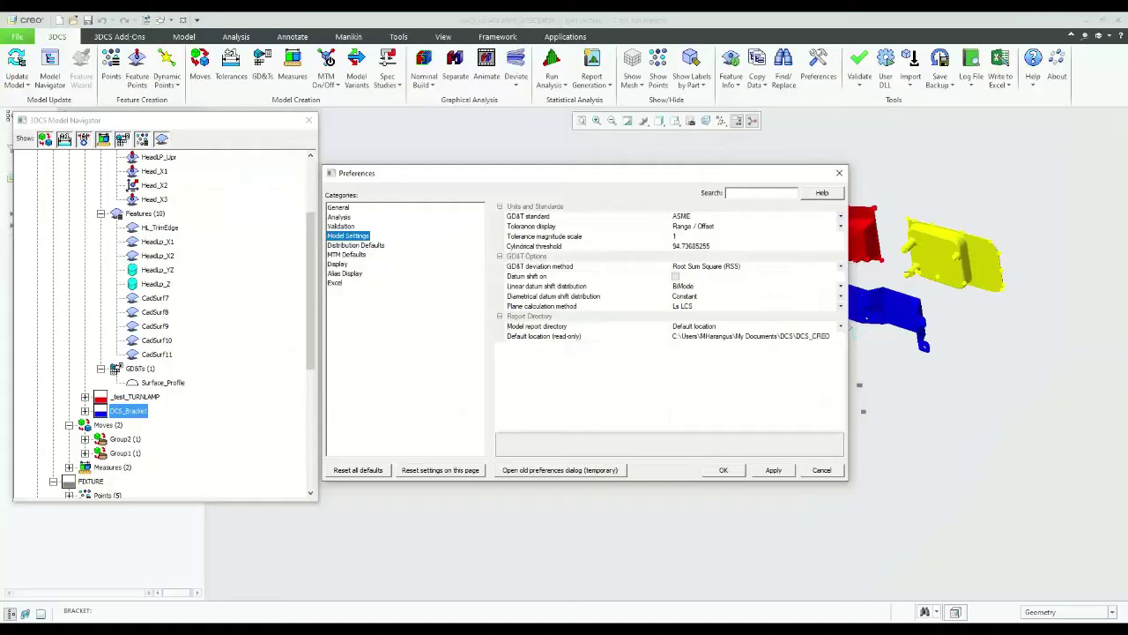
click(506, 586)
click(340, 217)
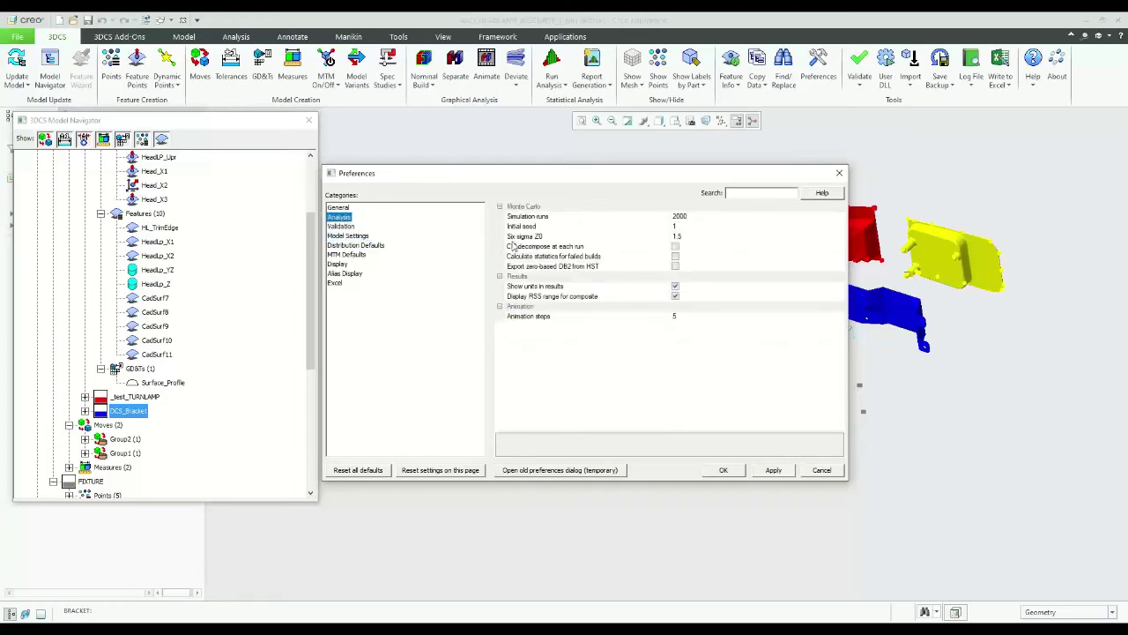
click(675, 288)
key(alt+Tab)
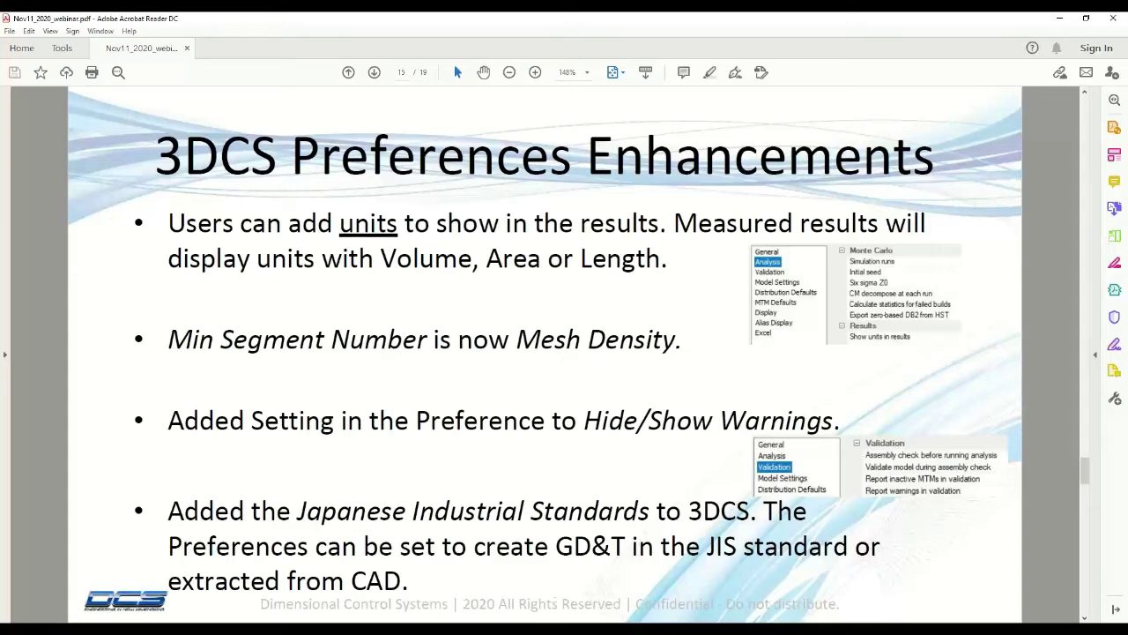
key(alt+Tab)
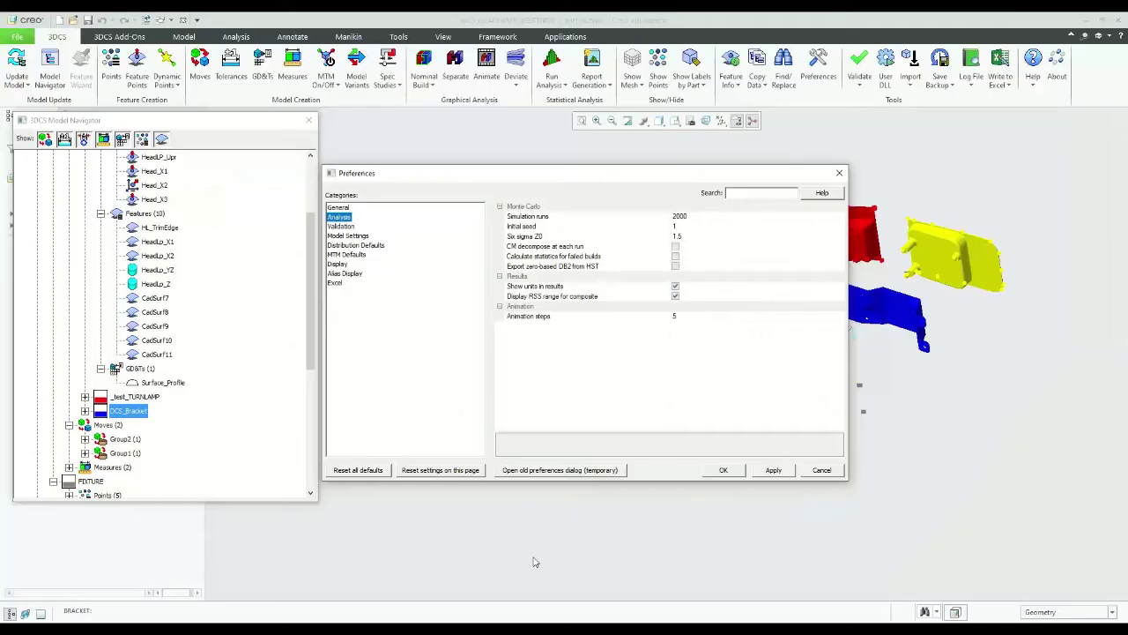
- Look through the preference categories and examine the description of the Mesh density setting under General
click(352, 236)
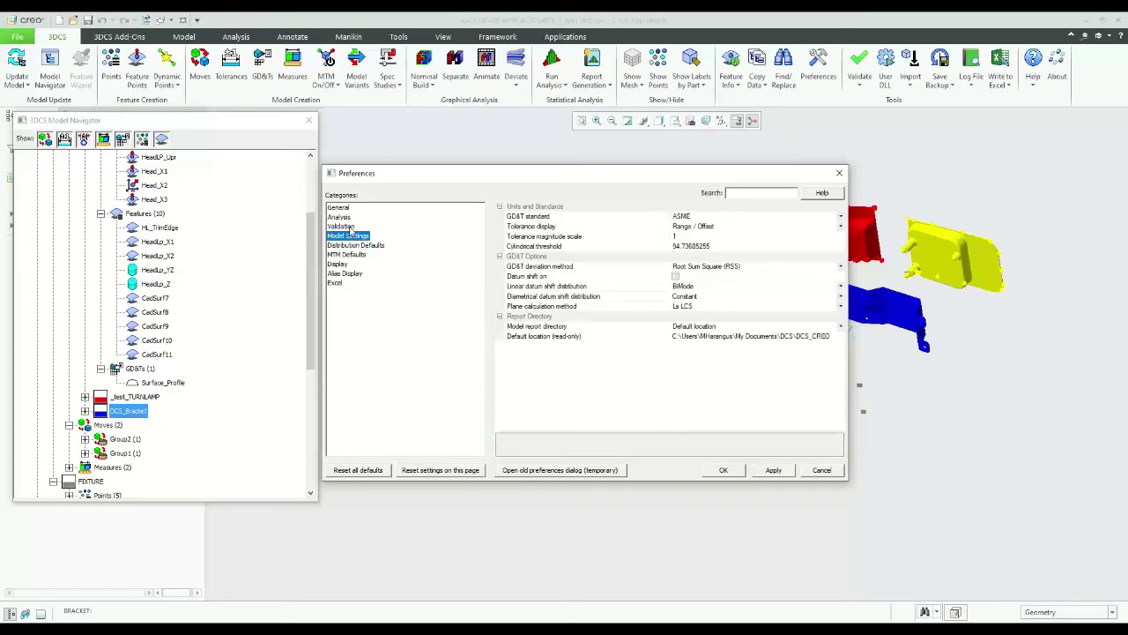
click(350, 226)
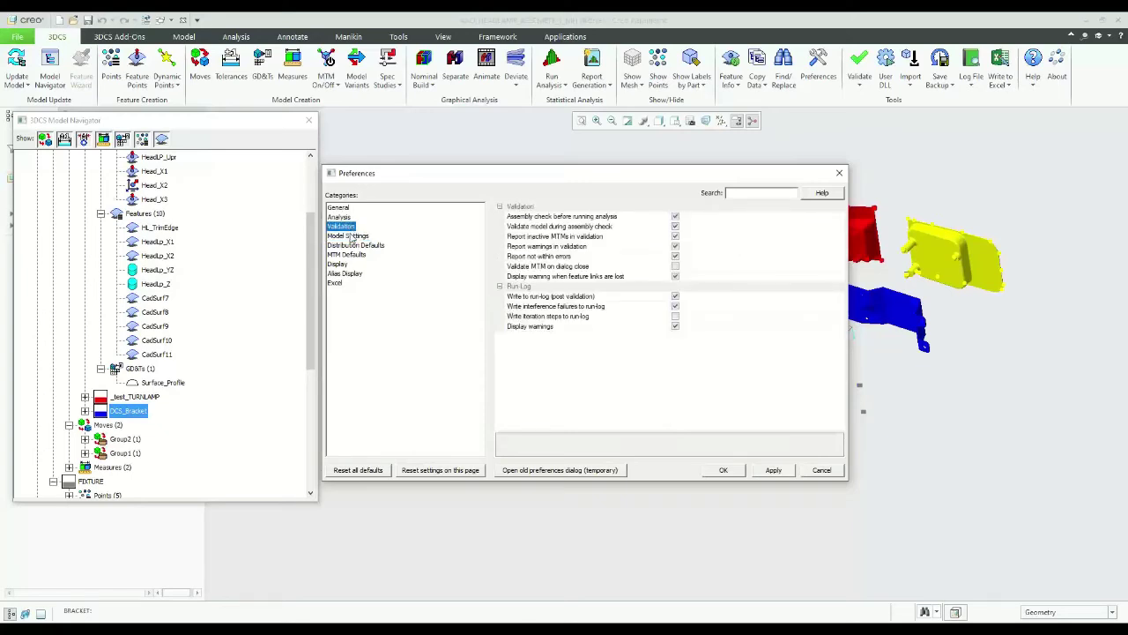
click(352, 236)
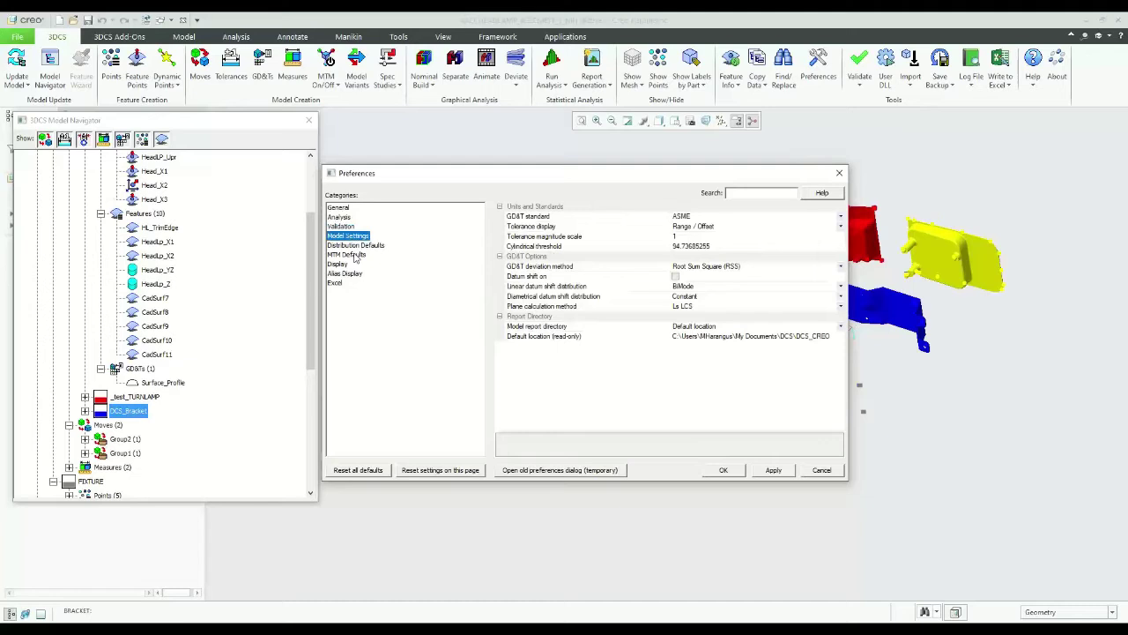
click(344, 217)
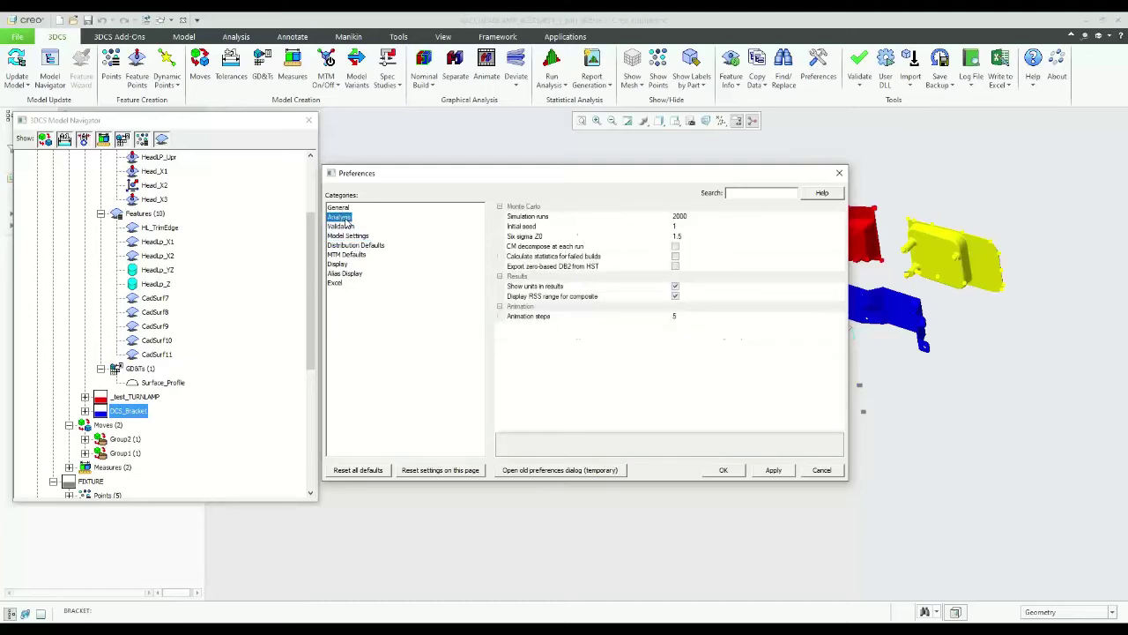
click(344, 208)
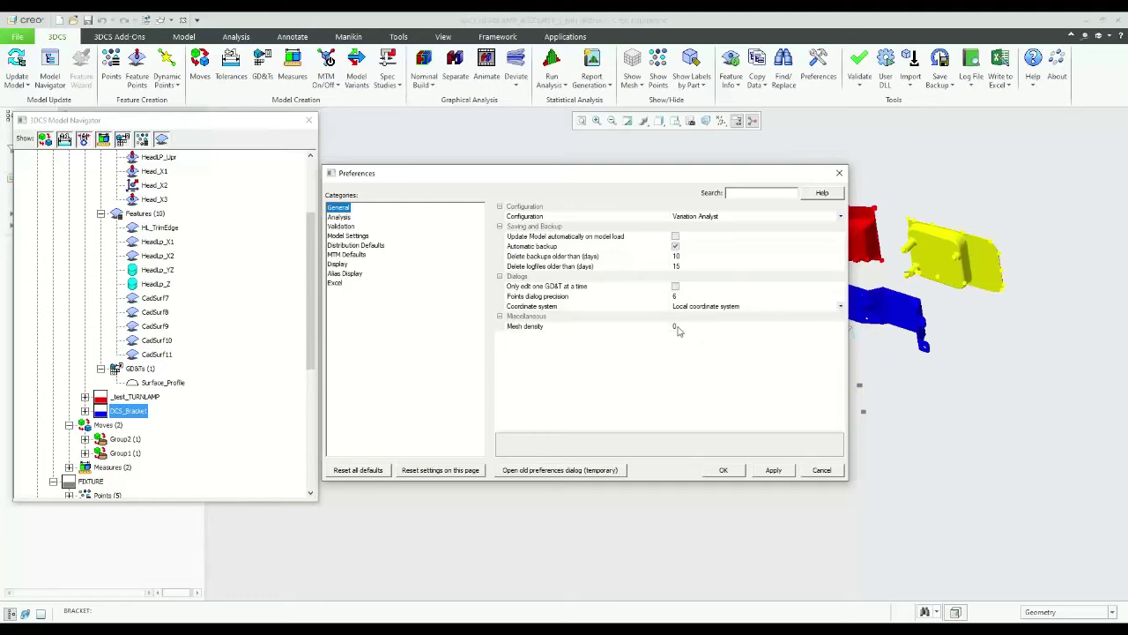
click(677, 328)
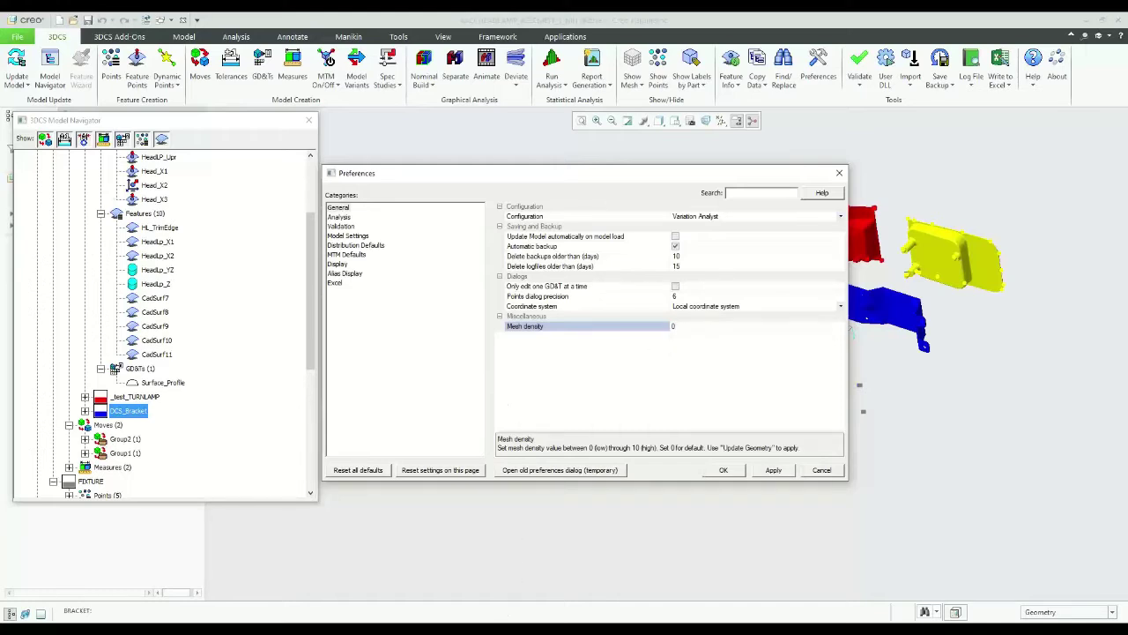
- Check the preferences enhancements slide in the PDF, and return to Creo to examine the warning options in the Validation preferences
key(alt+Tab)
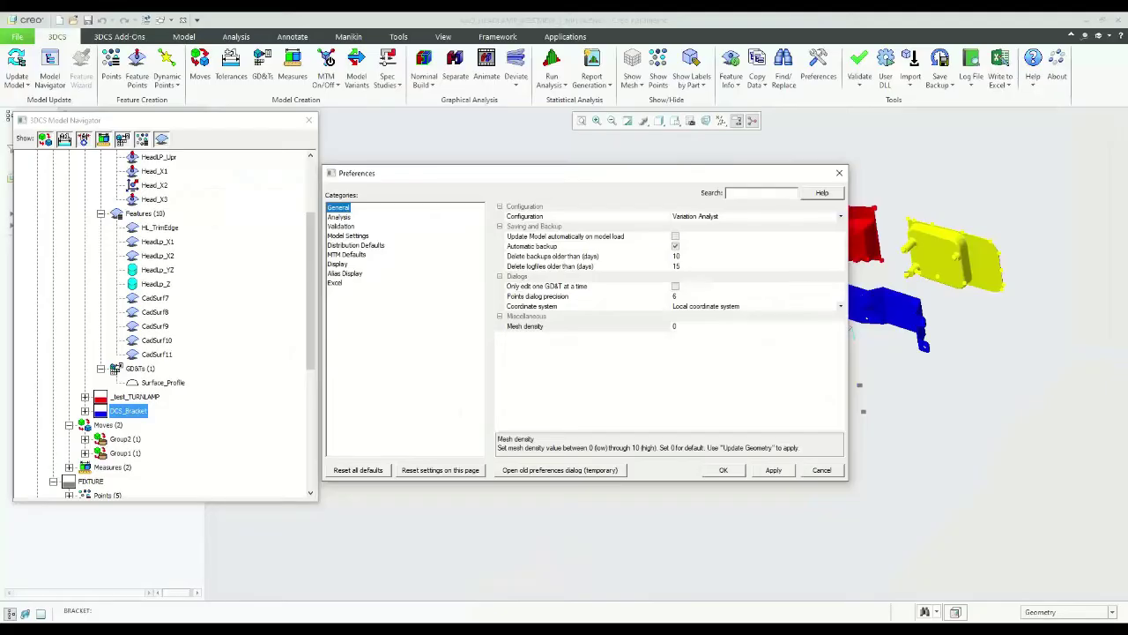
key(alt+Tab)
key(alt+Tab)
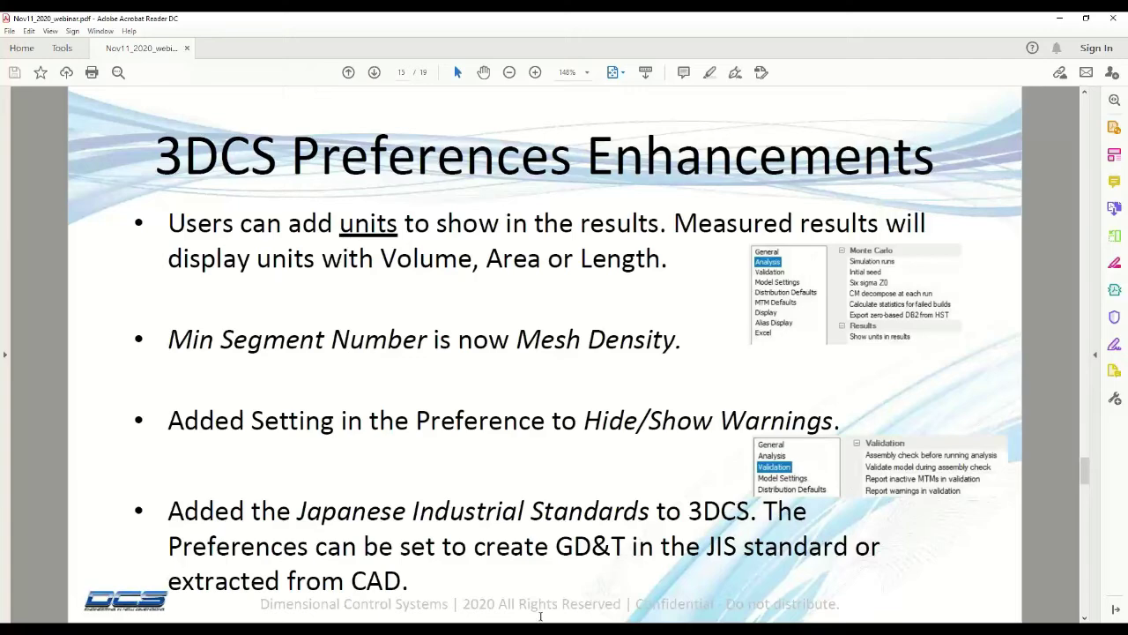
click(504, 629)
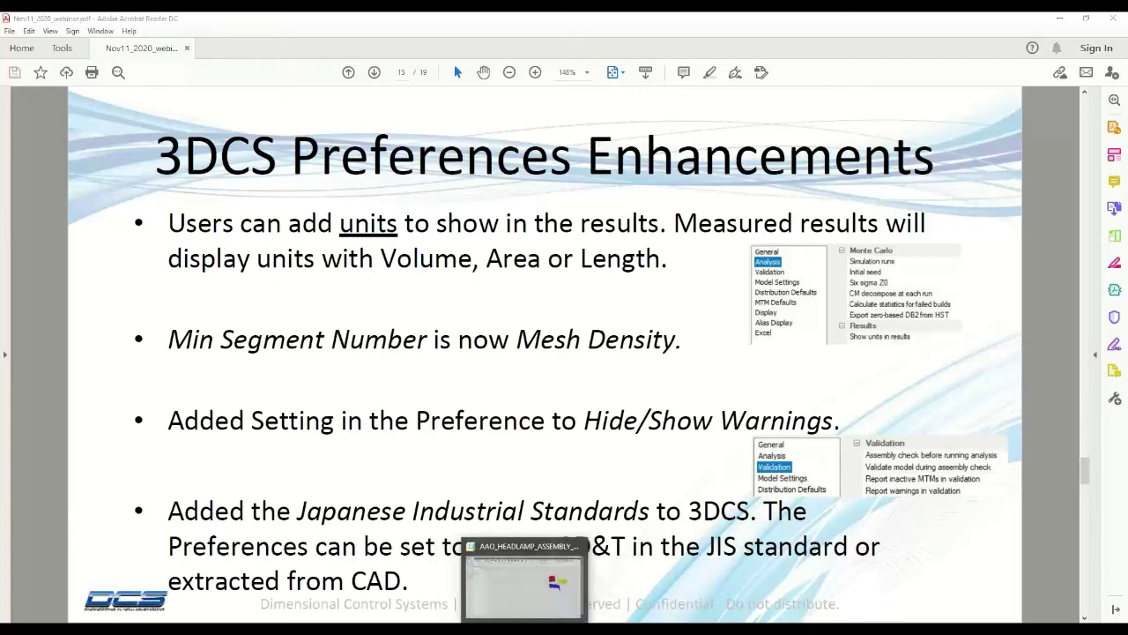
click(342, 227)
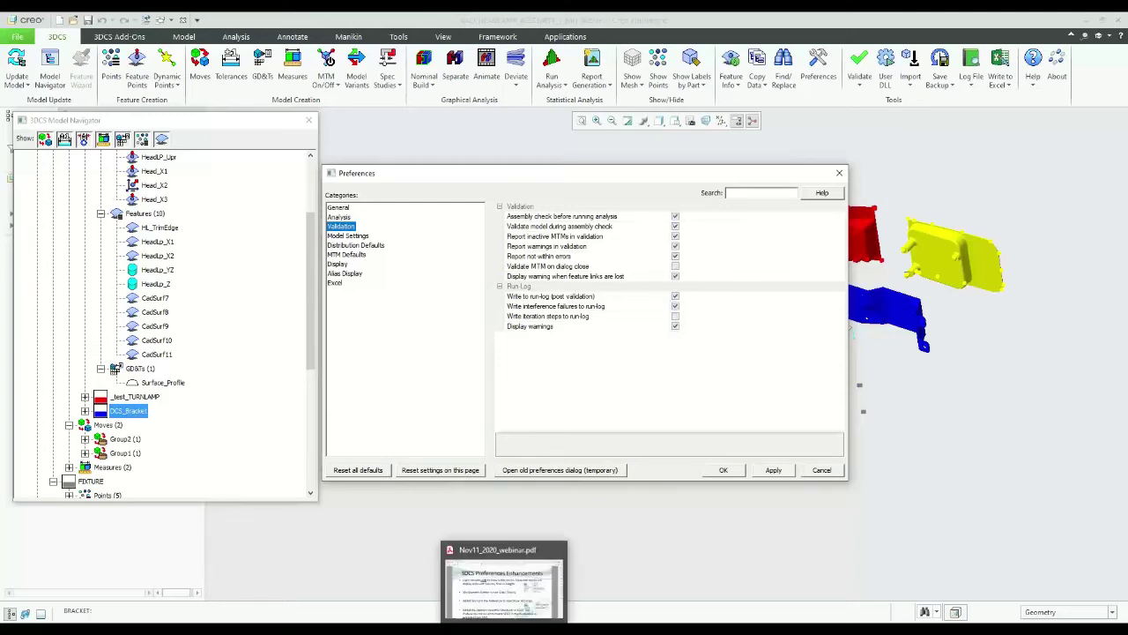
- Check the Japanese Industrial Standards item on the PDF slide, and examine the GD&T standard choices in Creo's Model Settings preferences
click(497, 581)
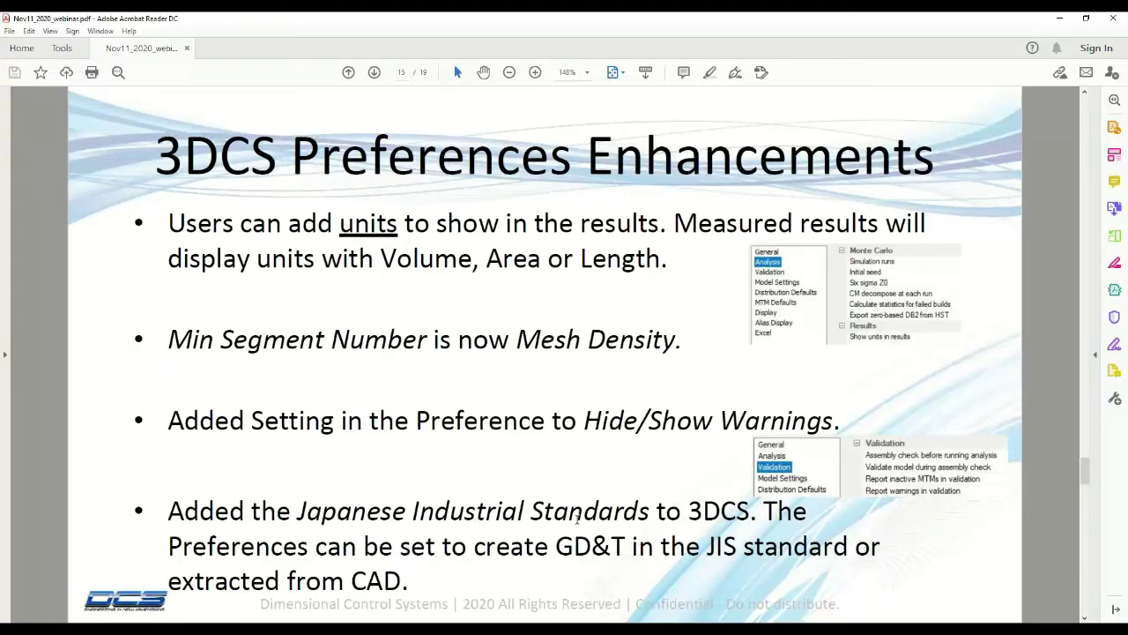
click(536, 621)
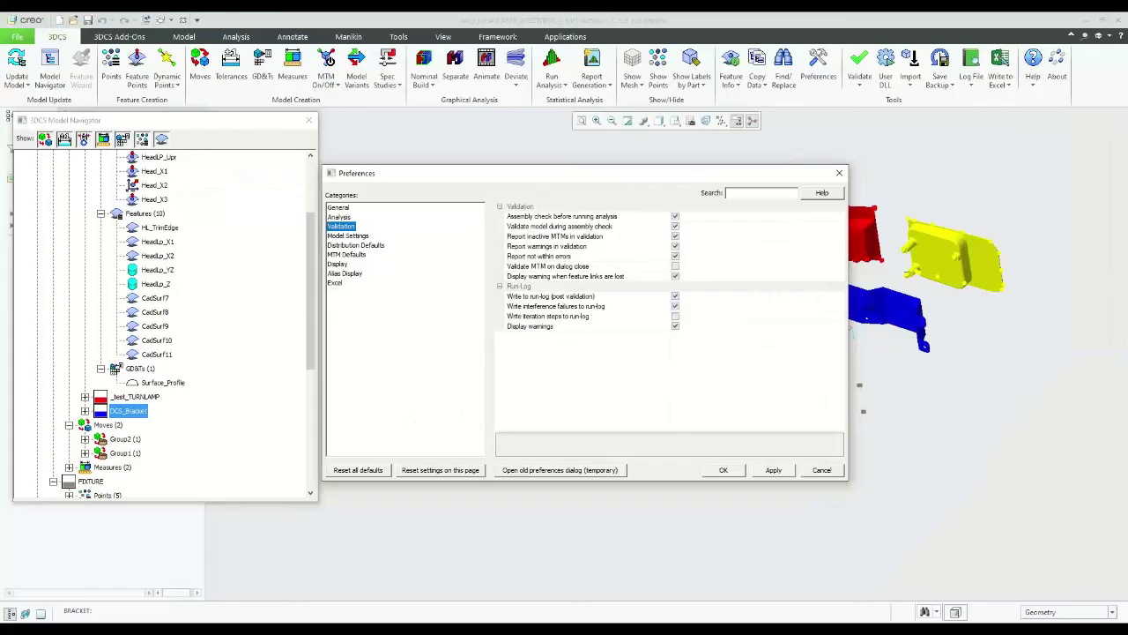
click(340, 208)
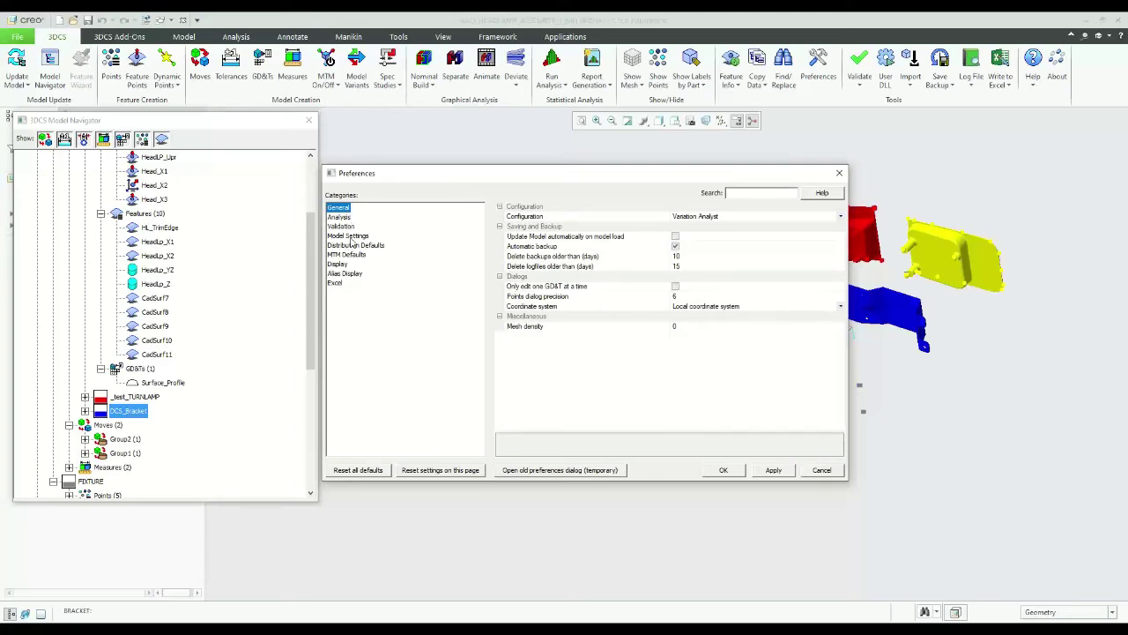
click(352, 237)
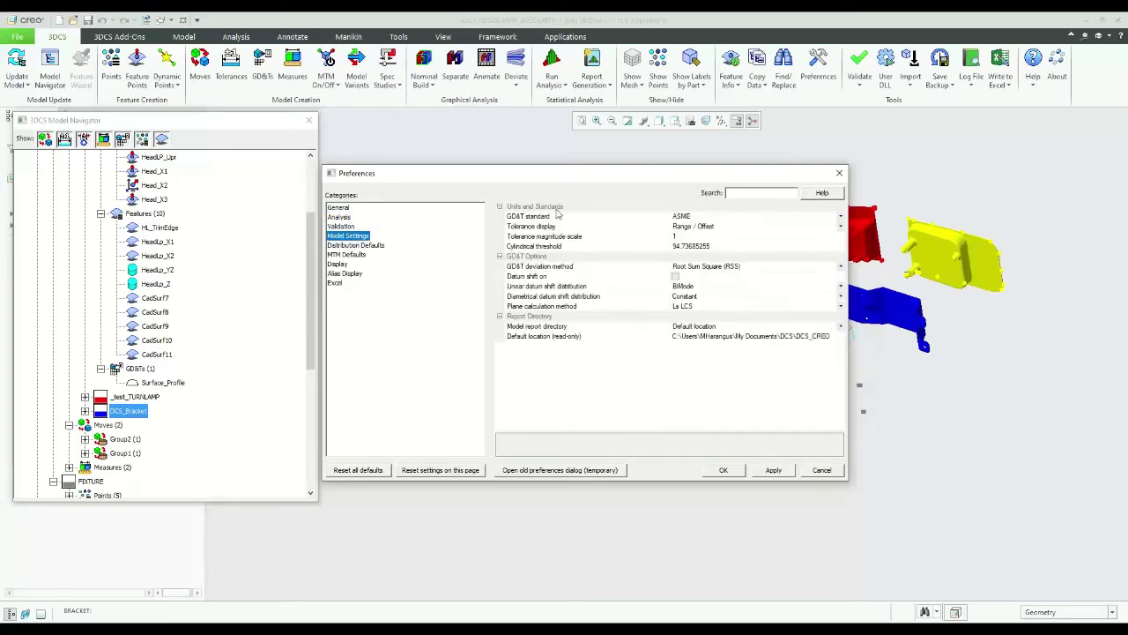
click(841, 217)
click(840, 216)
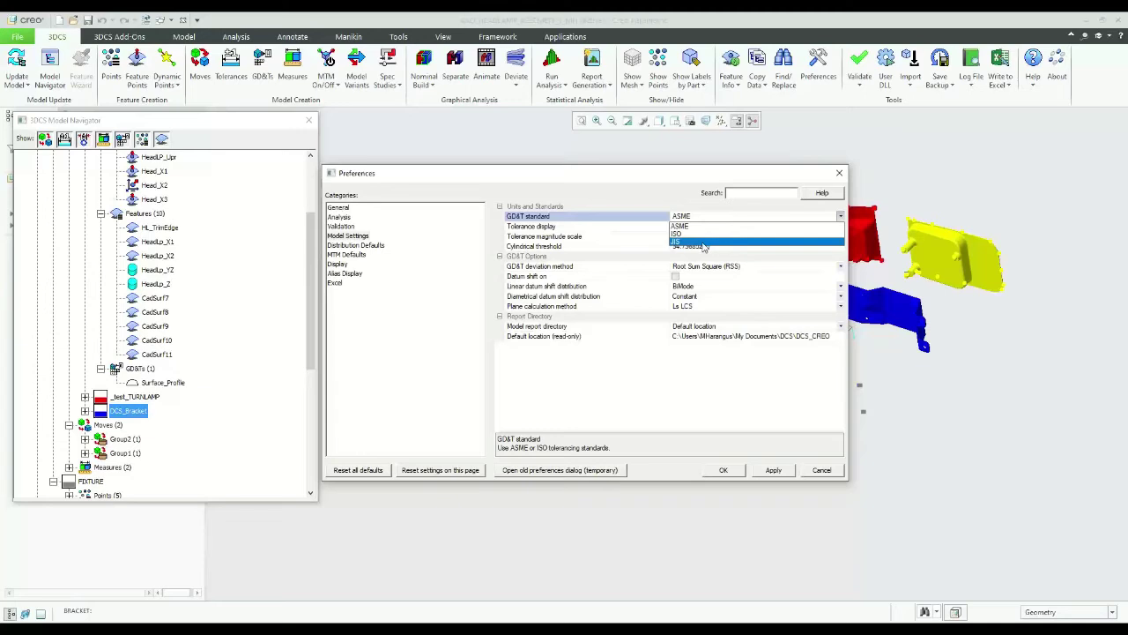
click(666, 186)
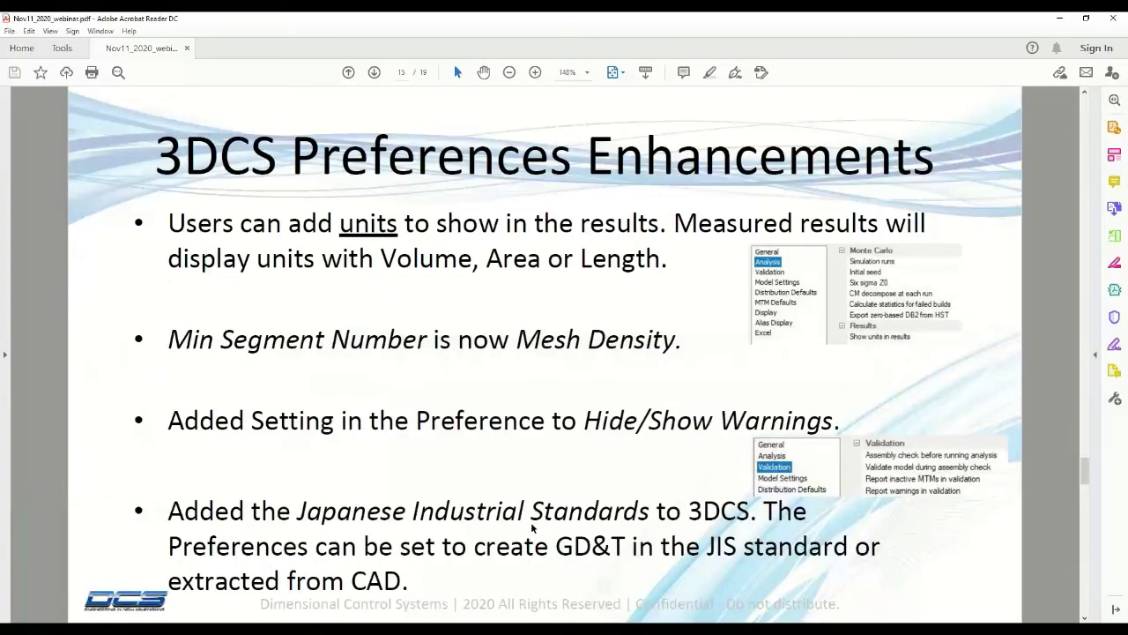
- Advance the PDF to the 3DCS Other Enhancements slide, and return to Creo to accept and close the preferences
key(Page_Down)
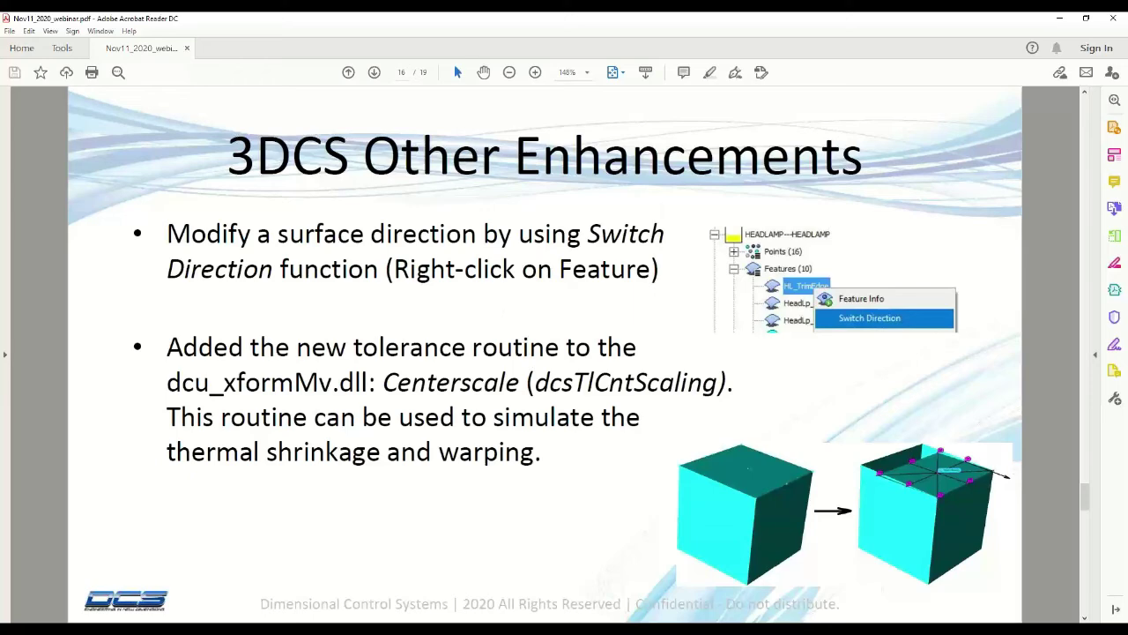
click(542, 581)
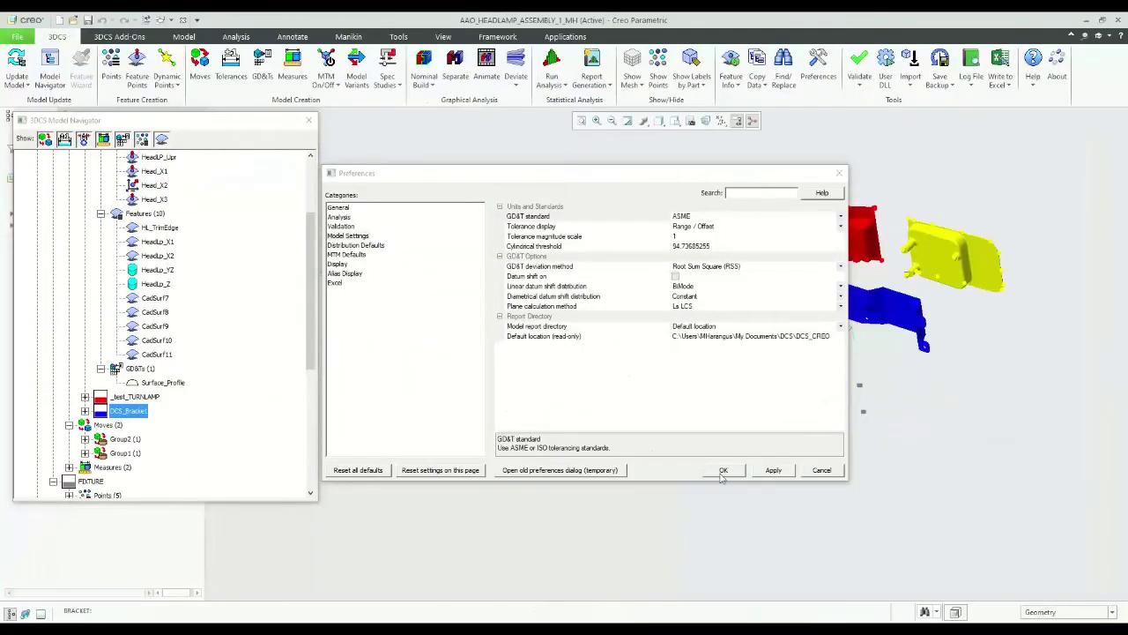
click(722, 472)
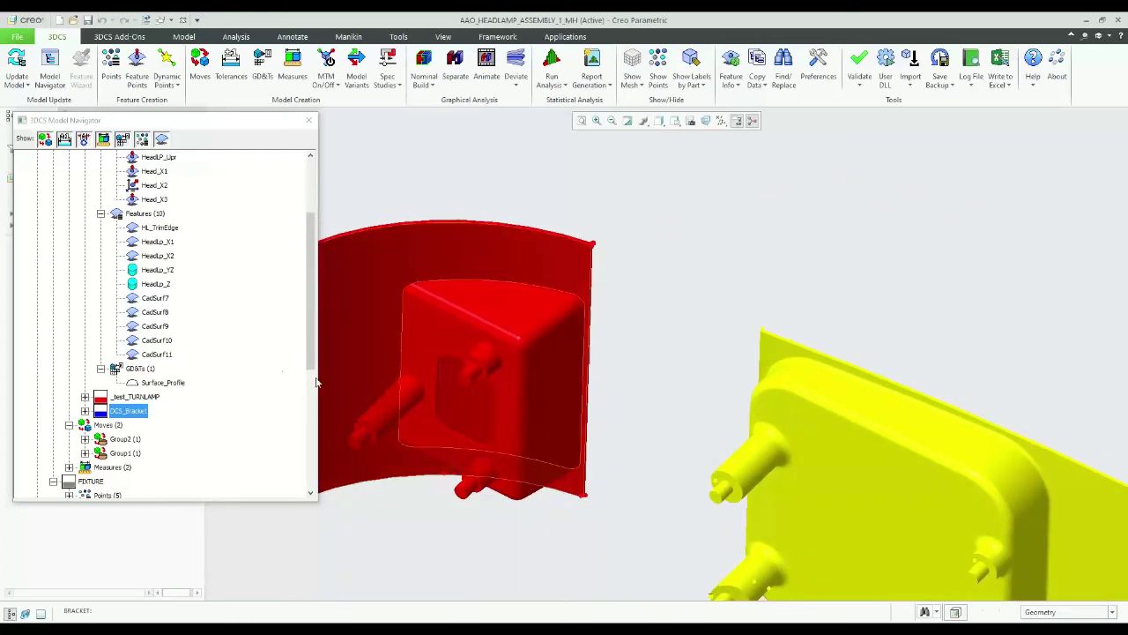
- Expand the features of the _test_TURNLAMP part in the model navigator, and display the direction of TL_TrimEdge
click(85, 397)
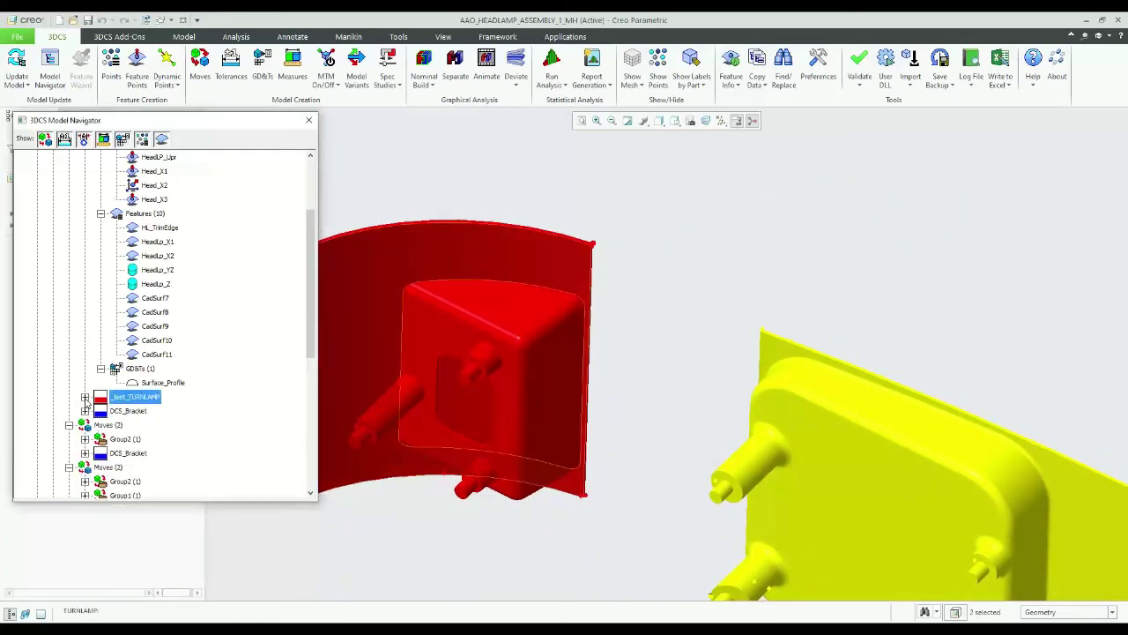
click(100, 426)
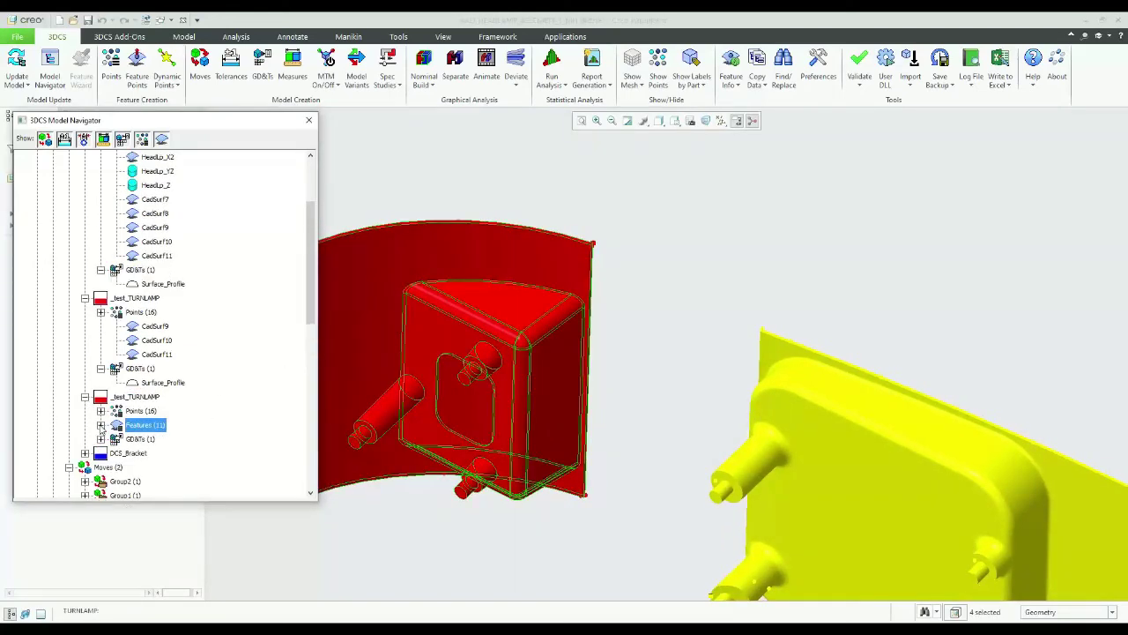
click(161, 342)
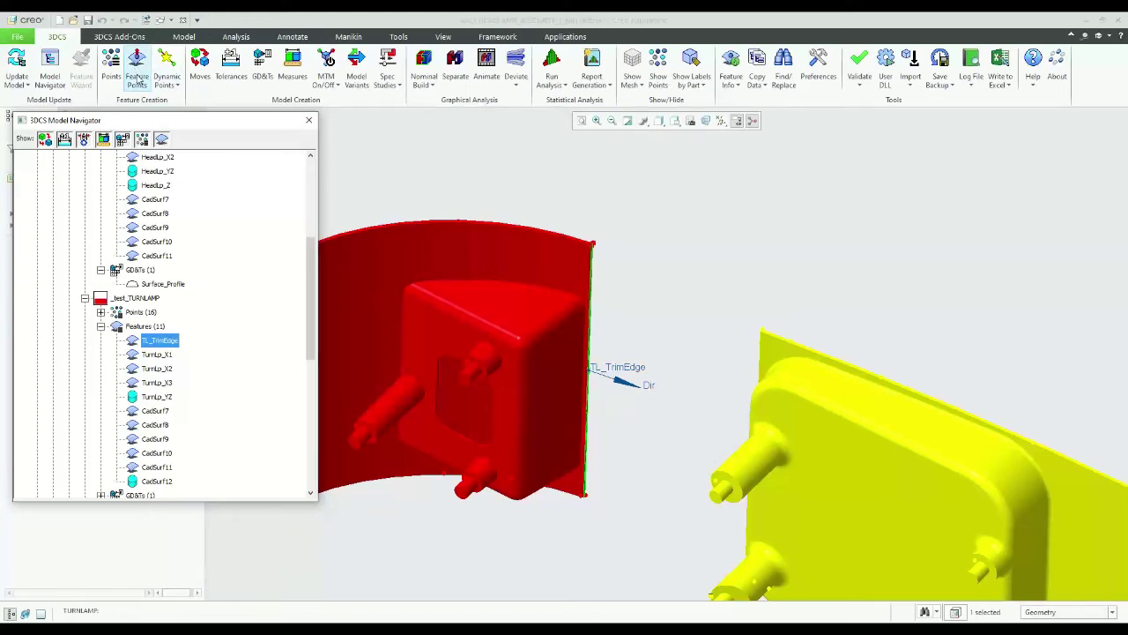
- Switch the direction of the TL_TrimEdge feature three times, and return to the Other Enhancements slide in the PDF
right_click(170, 342)
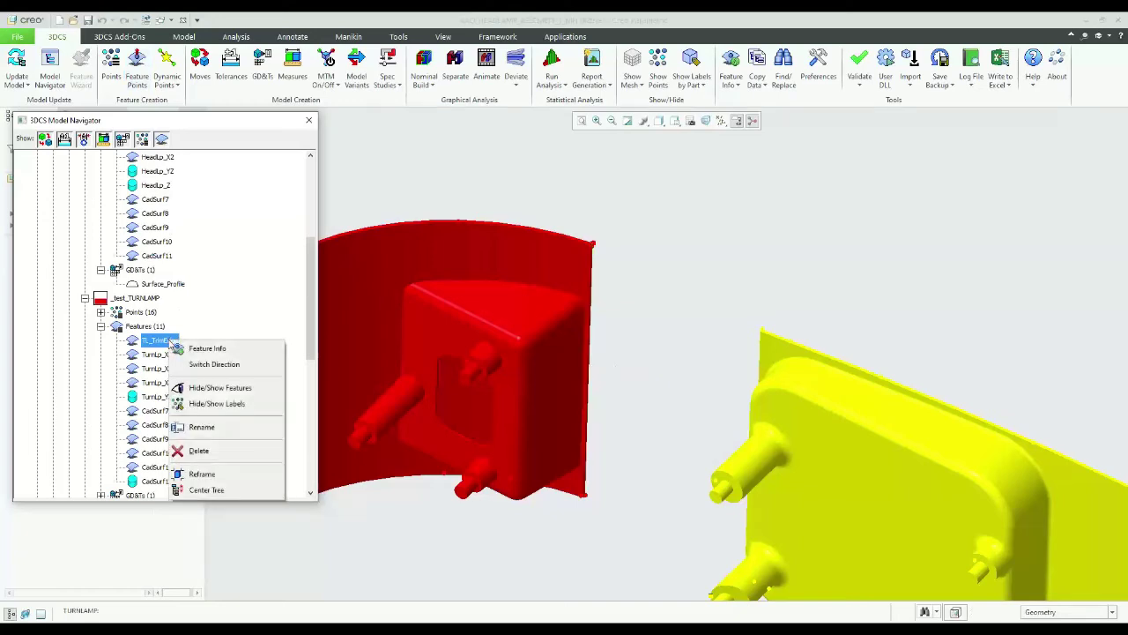
click(213, 365)
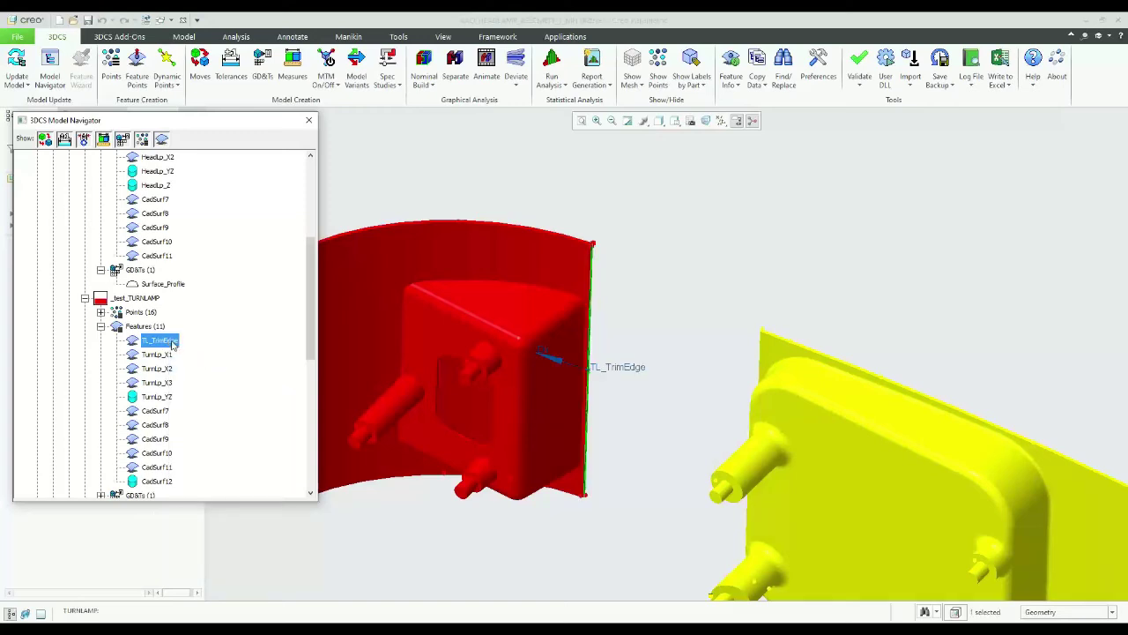
right_click(172, 344)
click(200, 367)
right_click(170, 343)
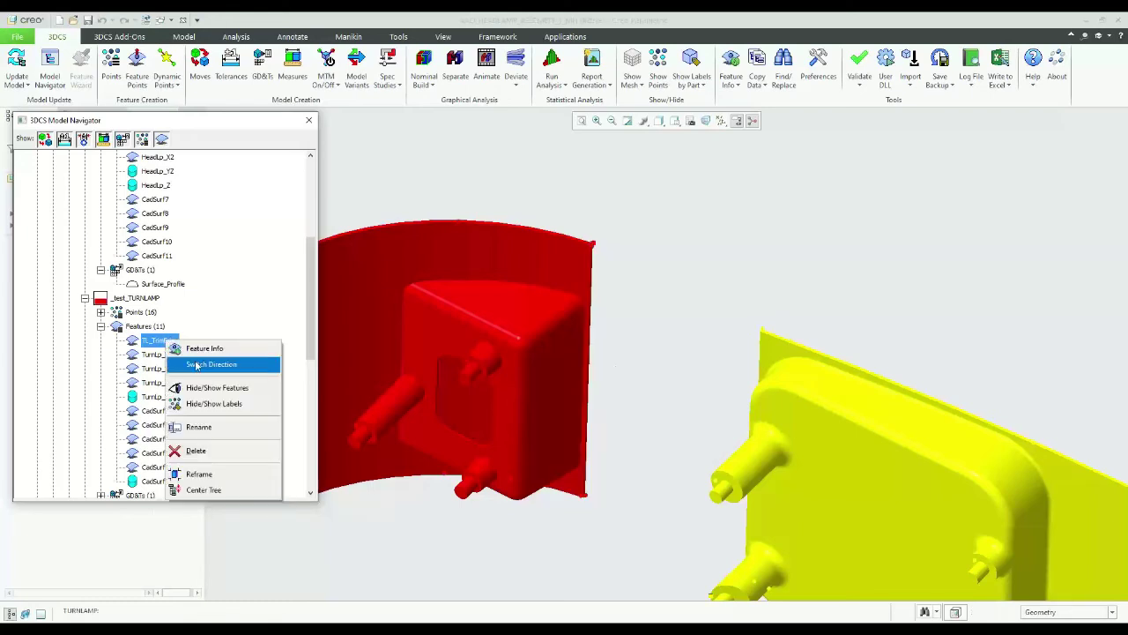
click(198, 365)
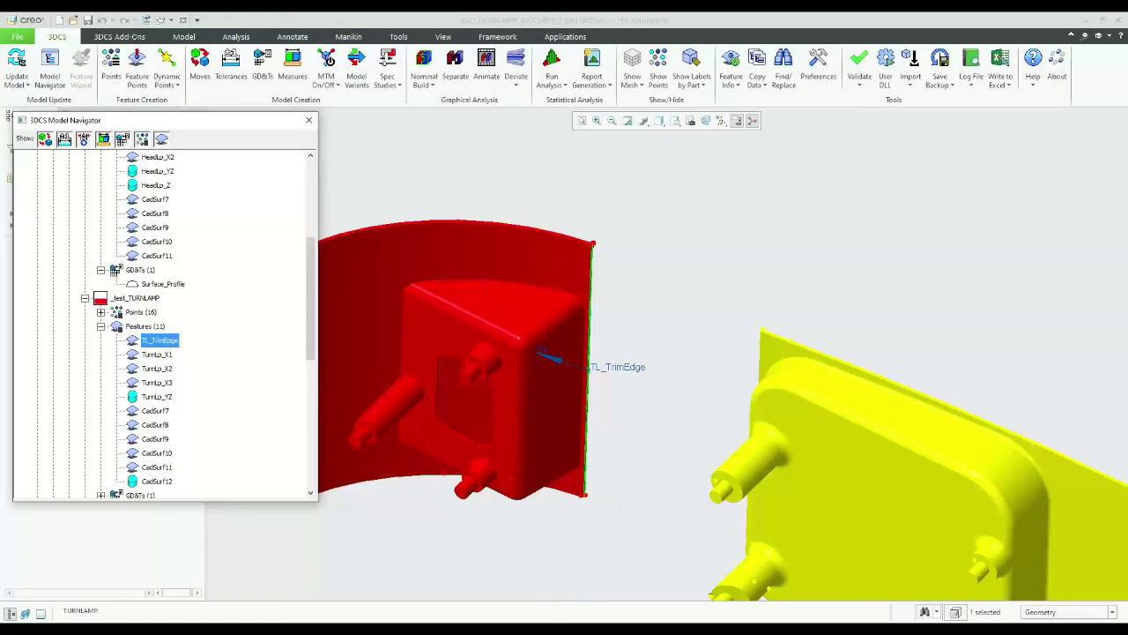
key(alt+Tab)
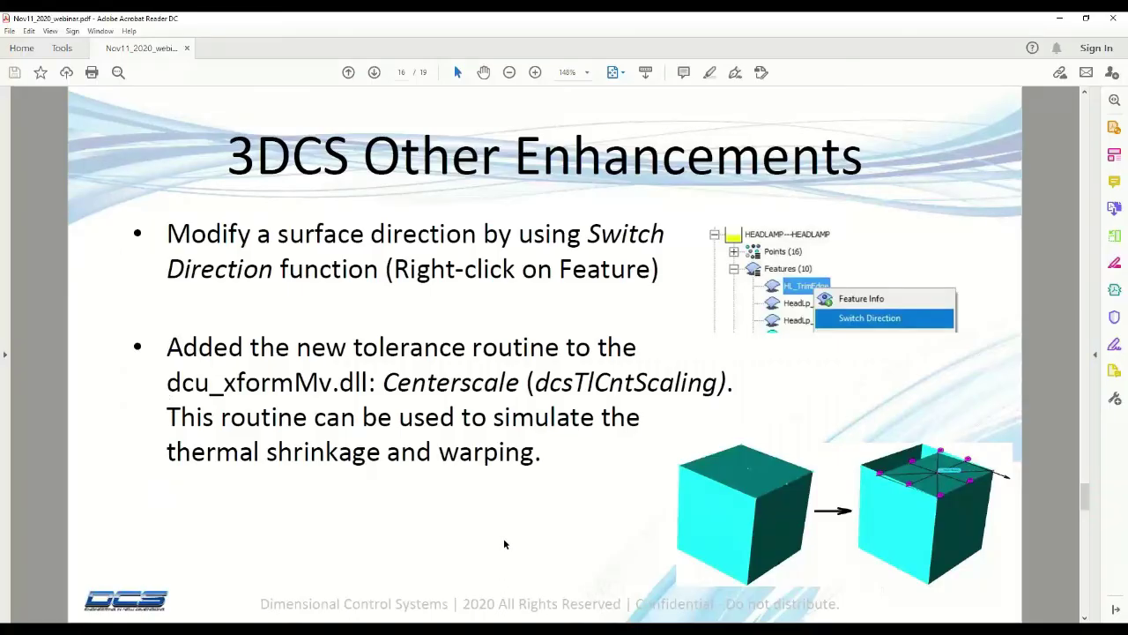